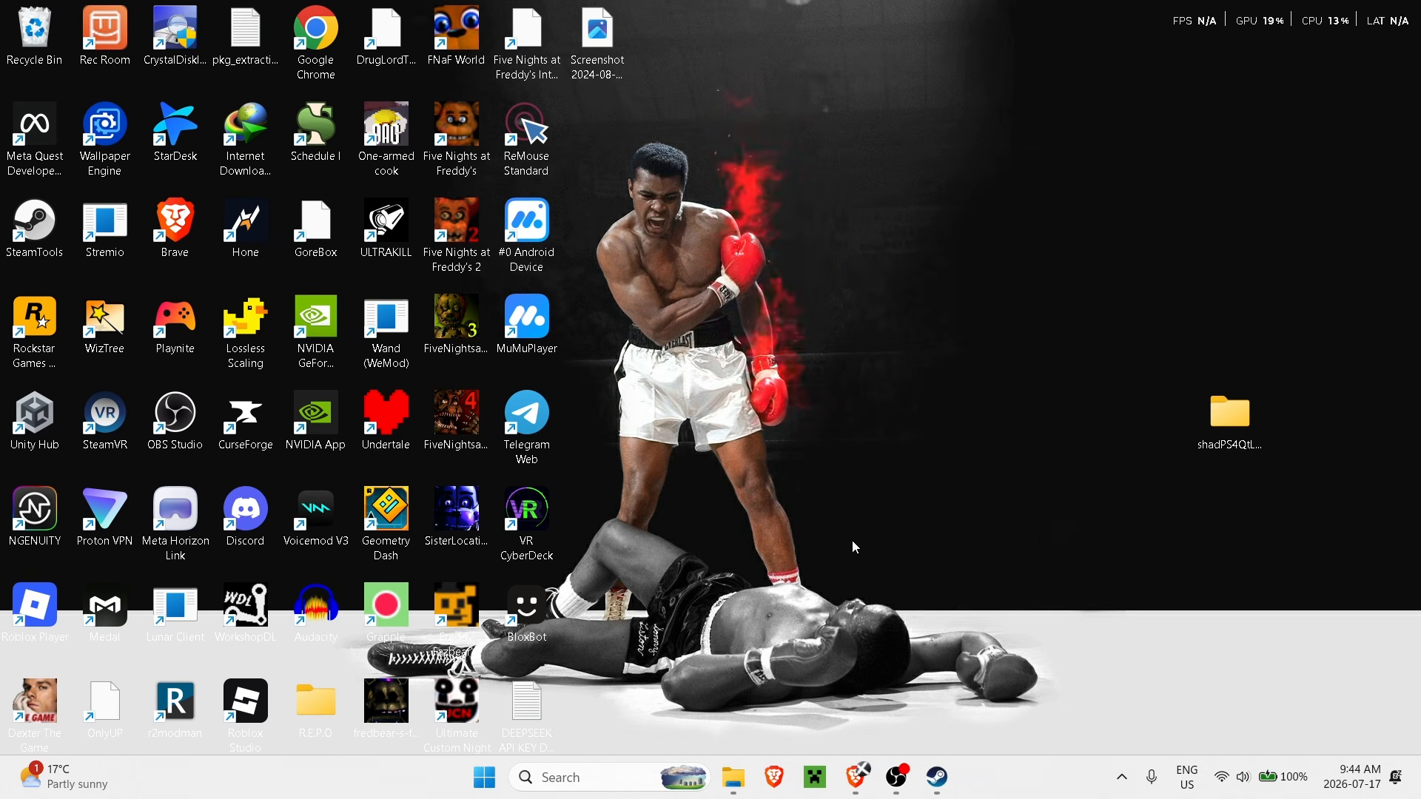
Switch to the Brave window showing the ZeroScript-Free repository and open its latest release, v1.4.4 Qwen mid-stream fix
mouse_move(902, 764)
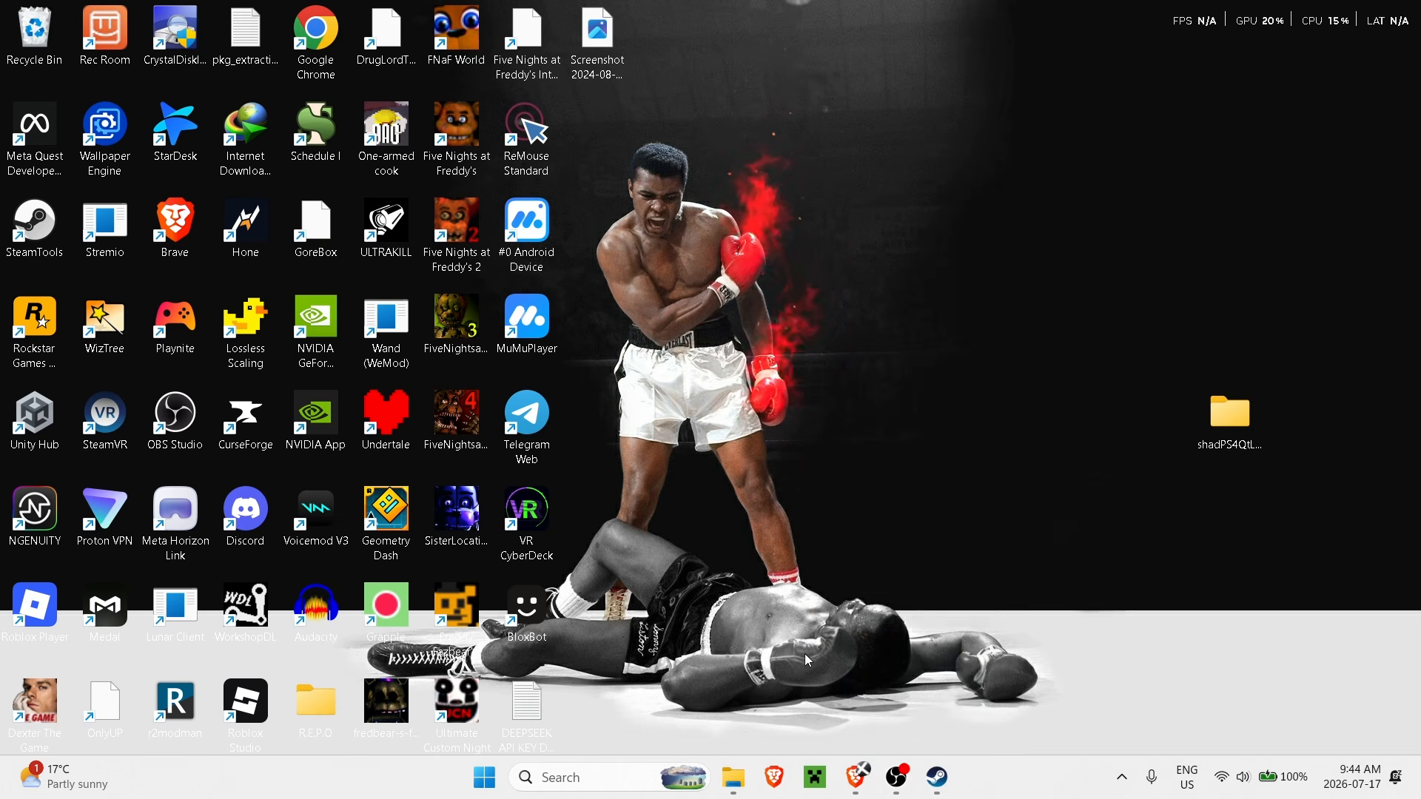
click(859, 777)
scroll(751, 664, up, 8)
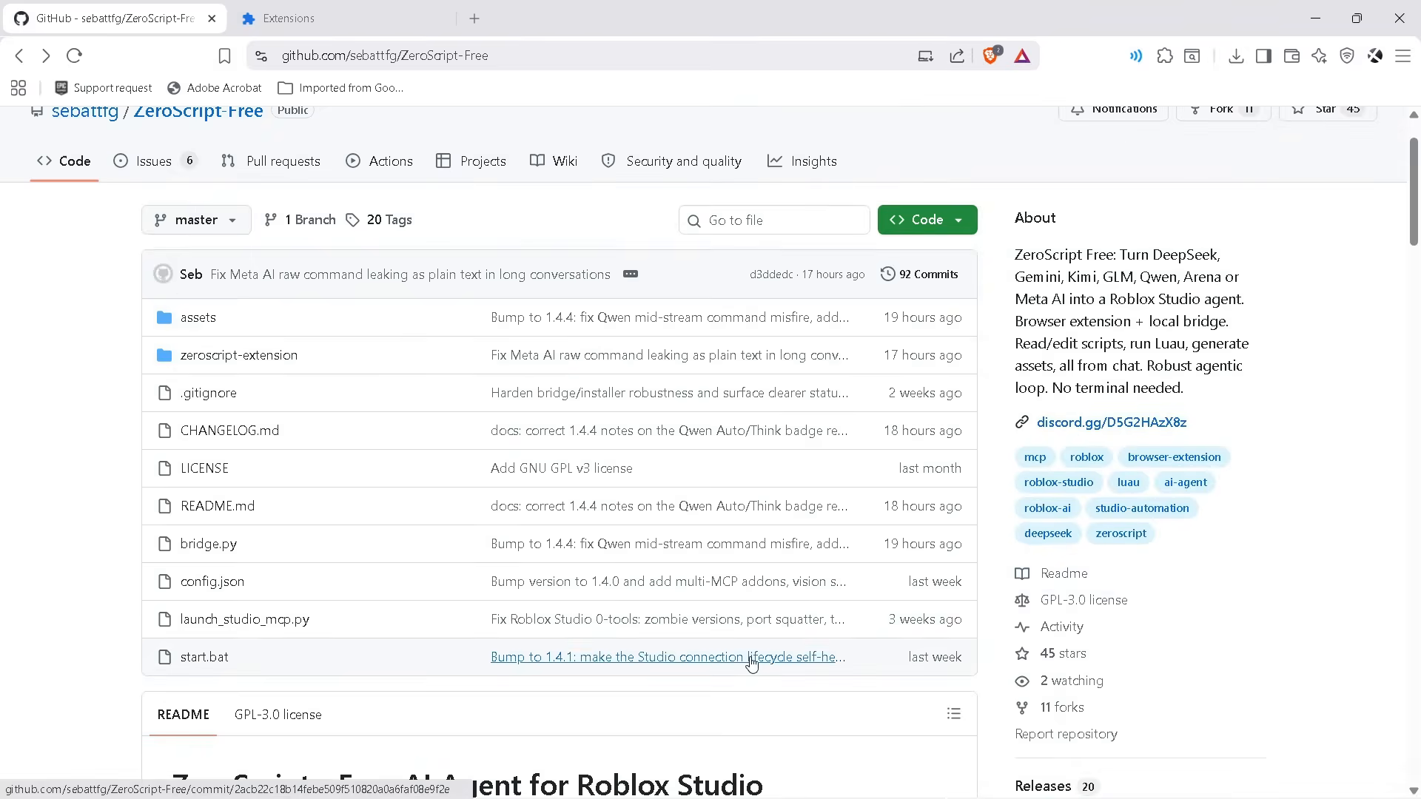
scroll(751, 664, up, 1)
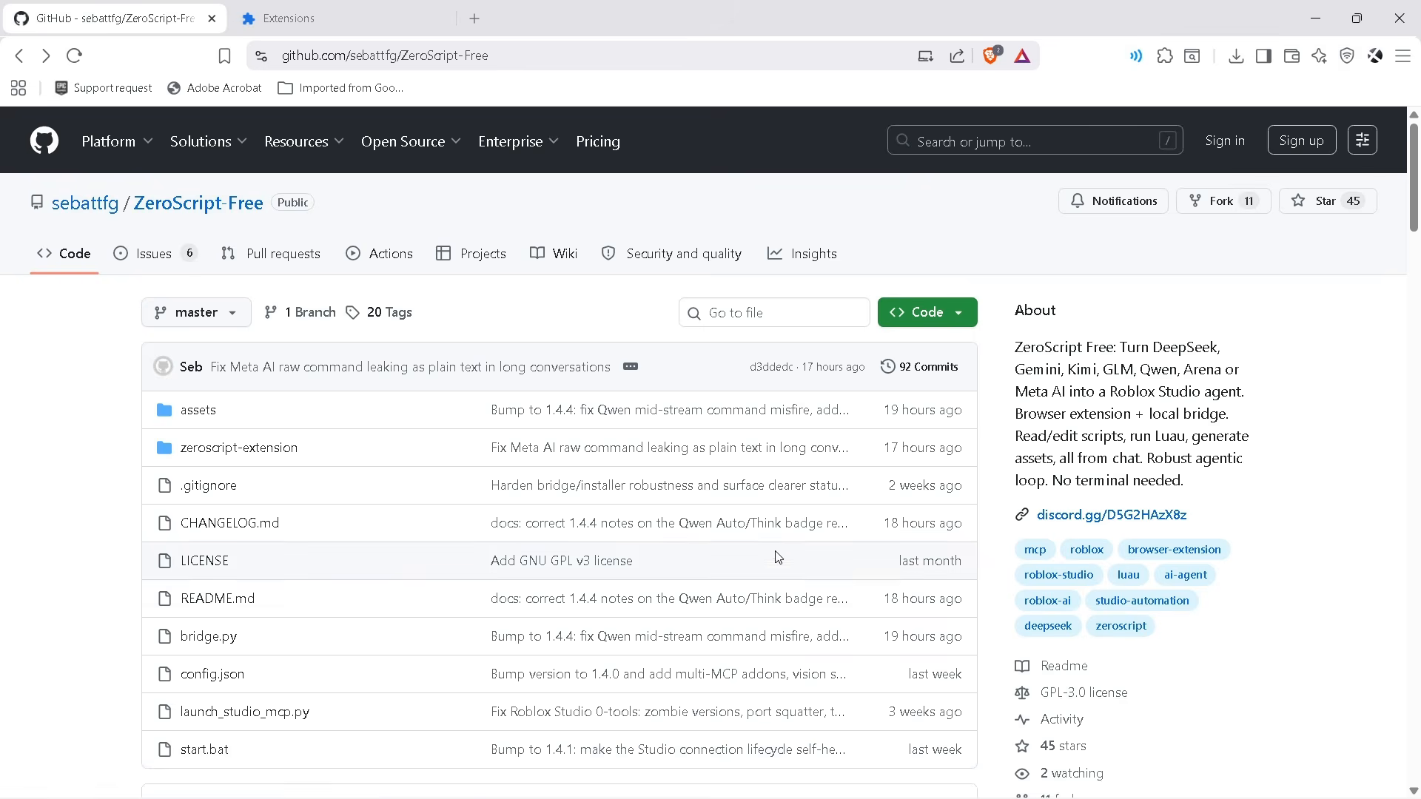
scroll(1075, 578, down, 2)
click(1114, 729)
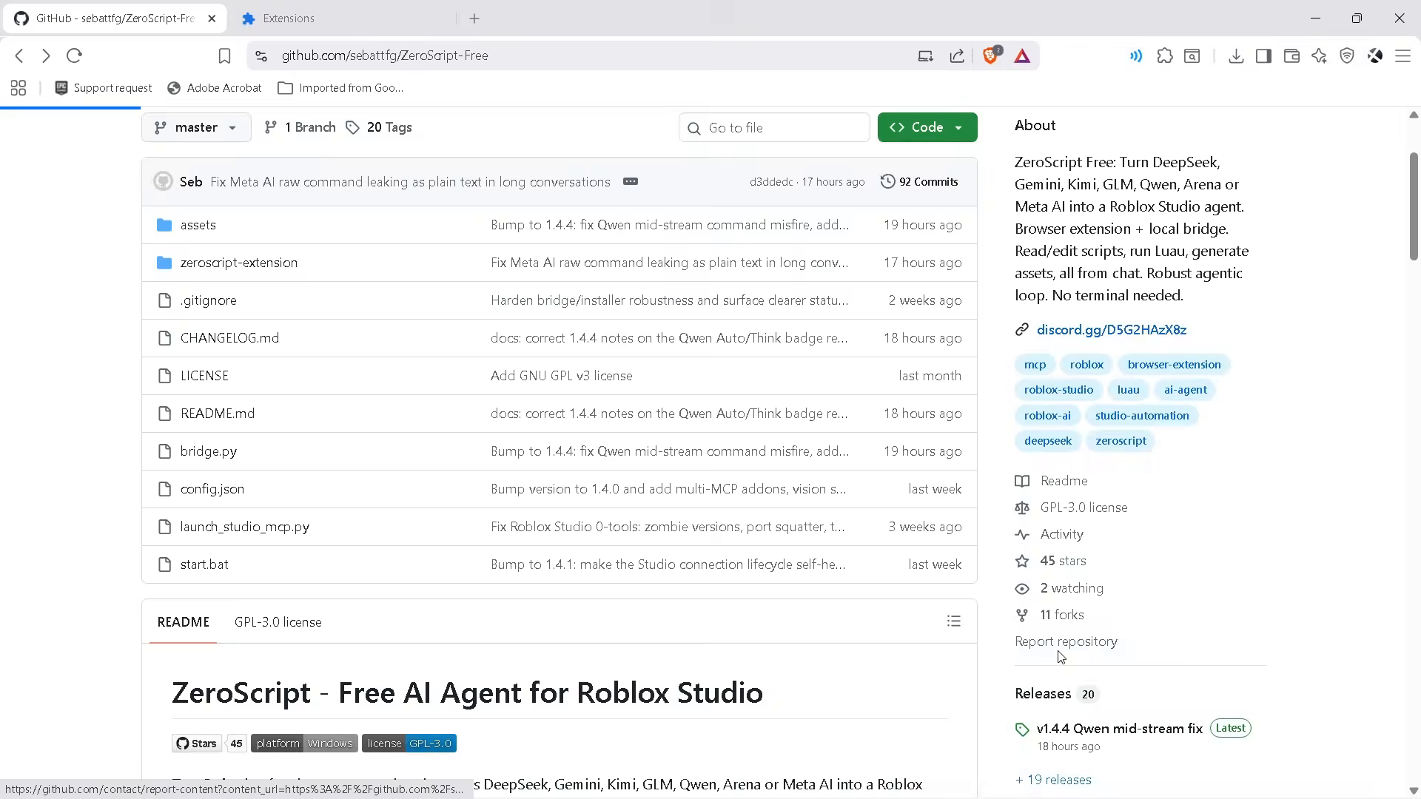
Download the release's source code as a ZIP archive named ZeroScript-Free-1.4.4 (2) and look at it in the Downloads folder
scroll(580, 596, down, 1)
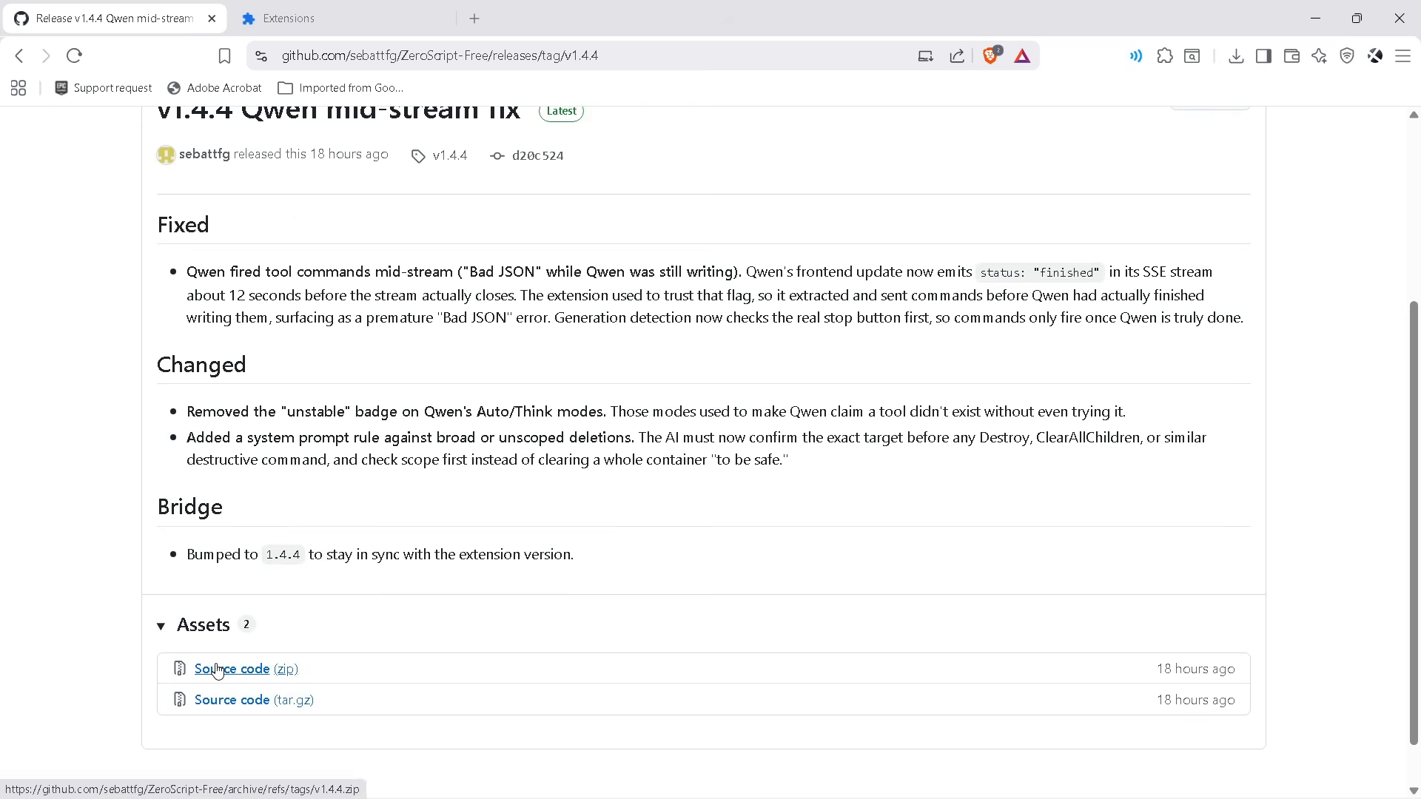
click(238, 668)
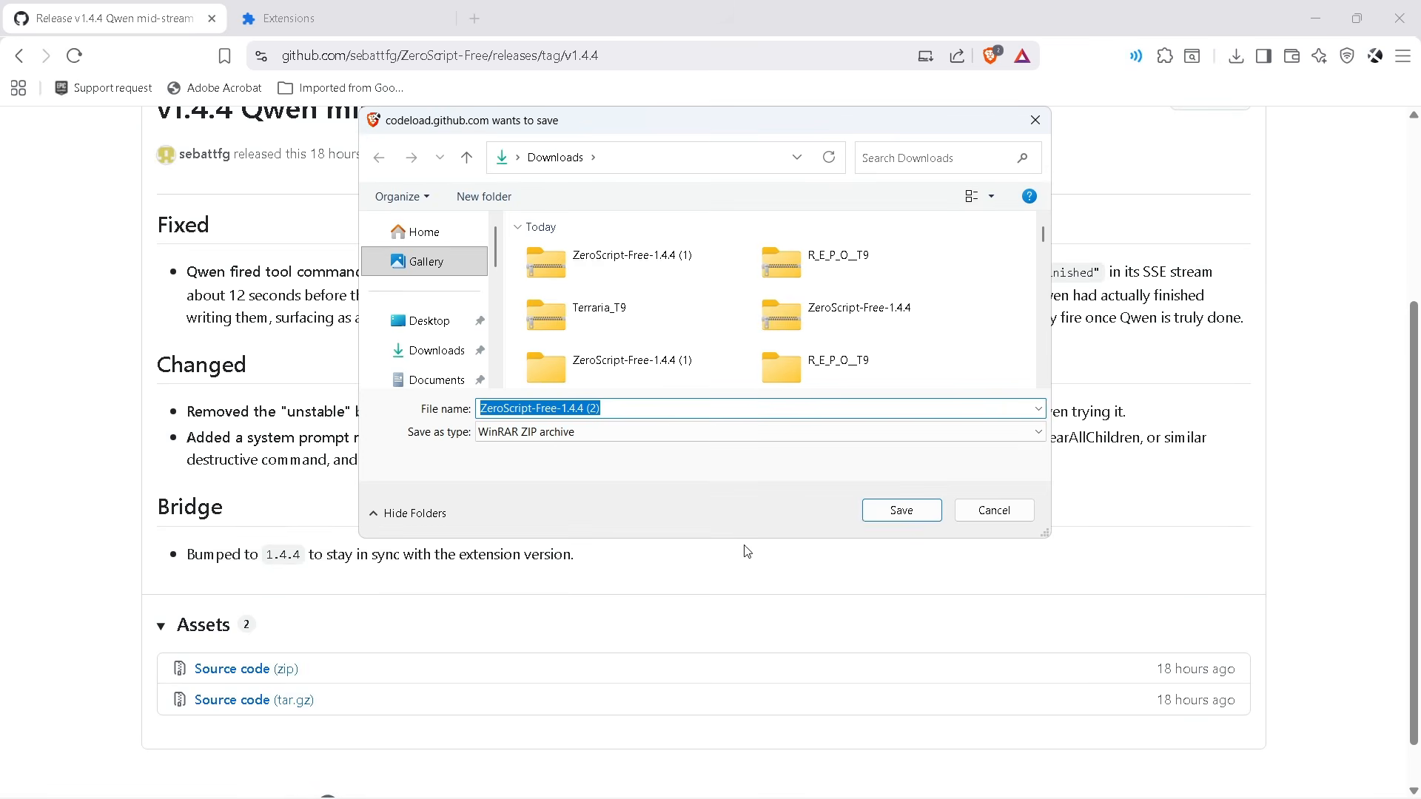
click(907, 511)
click(1153, 95)
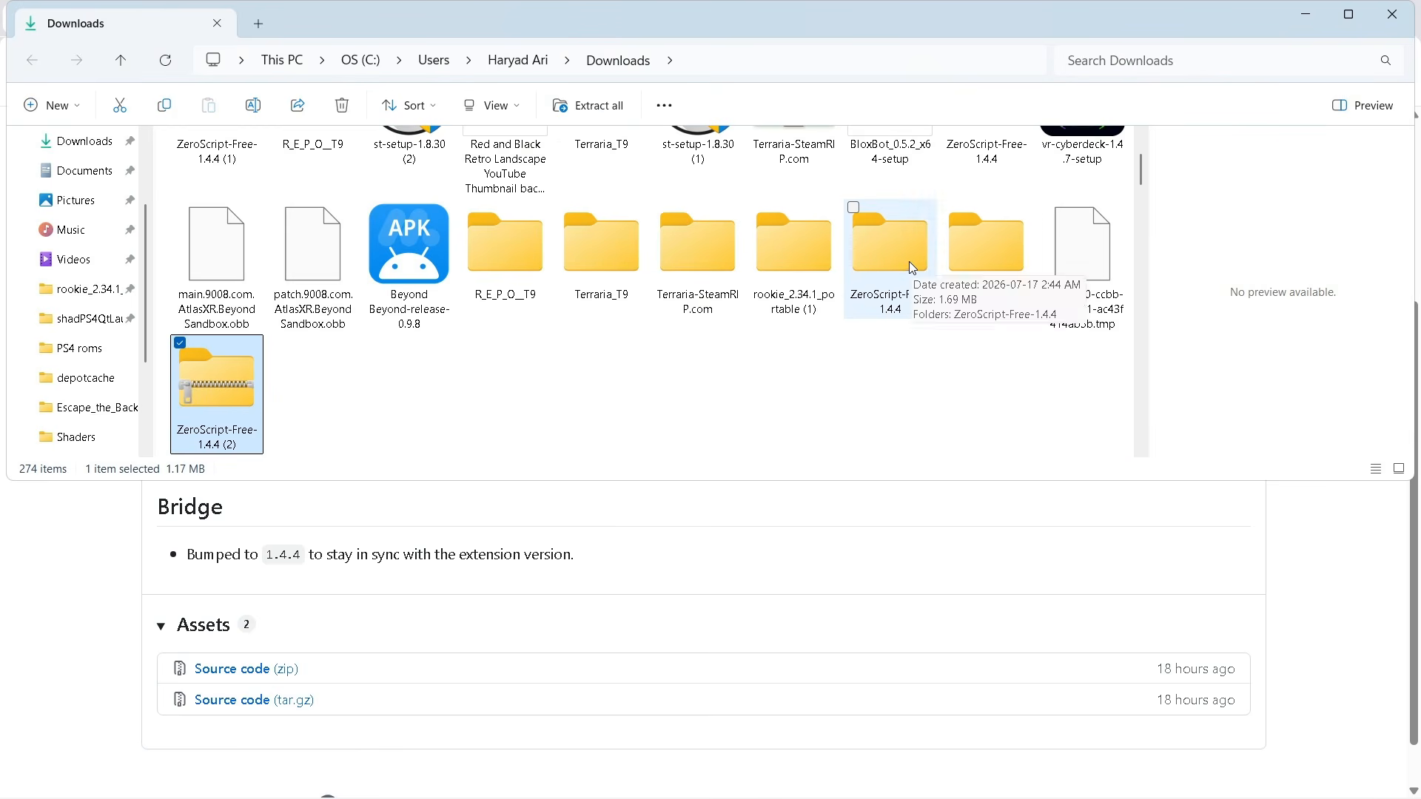
click(910, 263)
click(1296, 18)
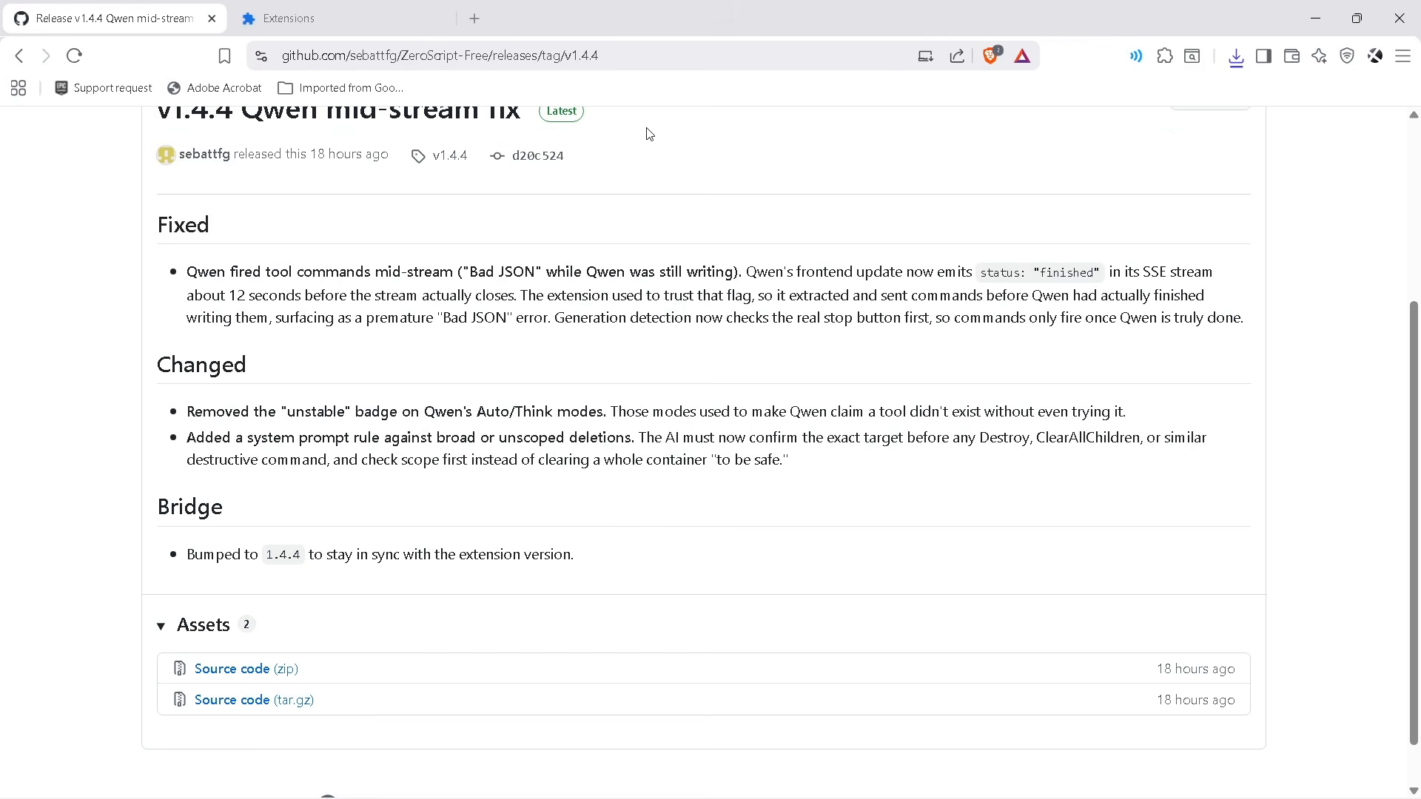
Load the zeroscript-extension folder from Downloads\ZeroScript-Free-1.4.4 (1)\ZeroScript-Free-1.4.4 as an unpacked browser extension
click(1164, 57)
click(311, 17)
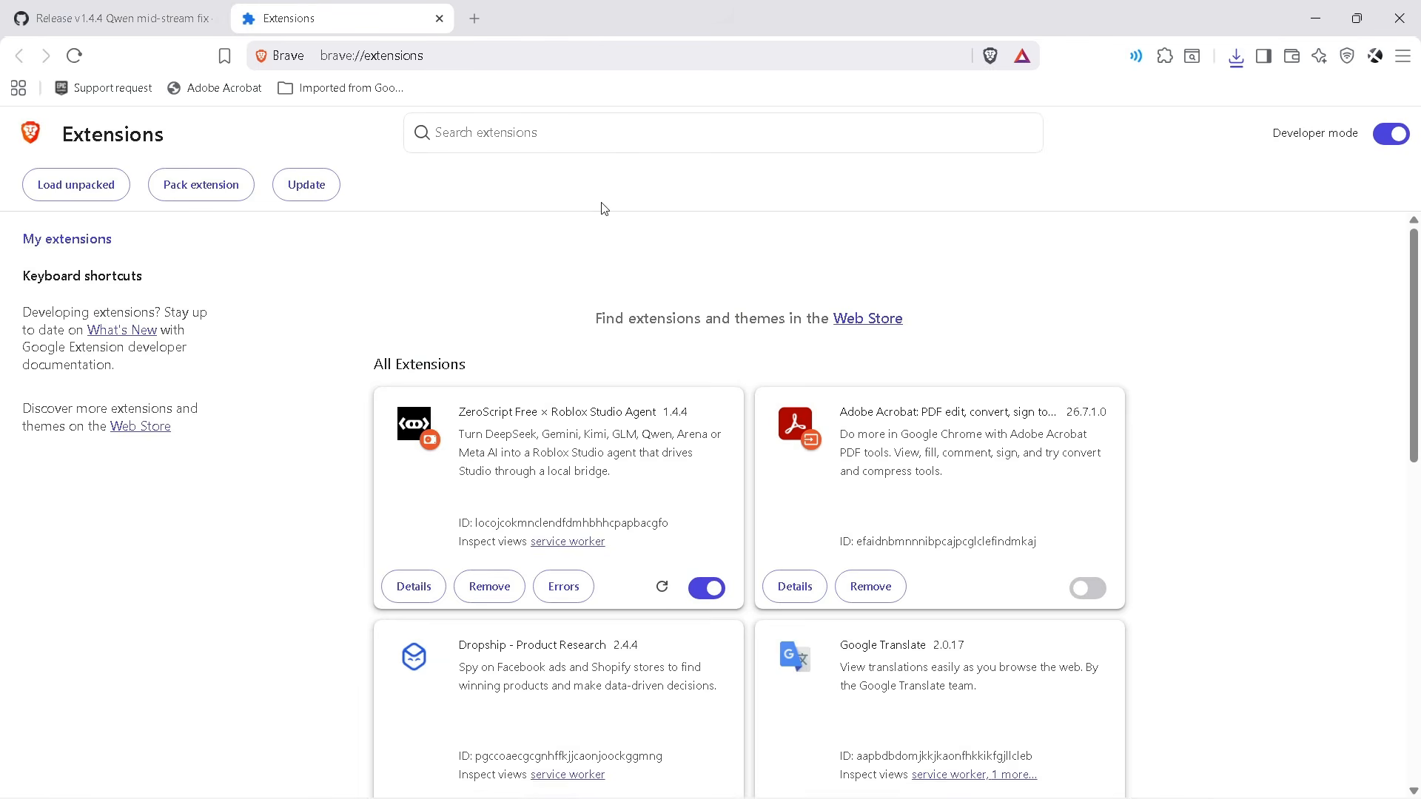
click(93, 194)
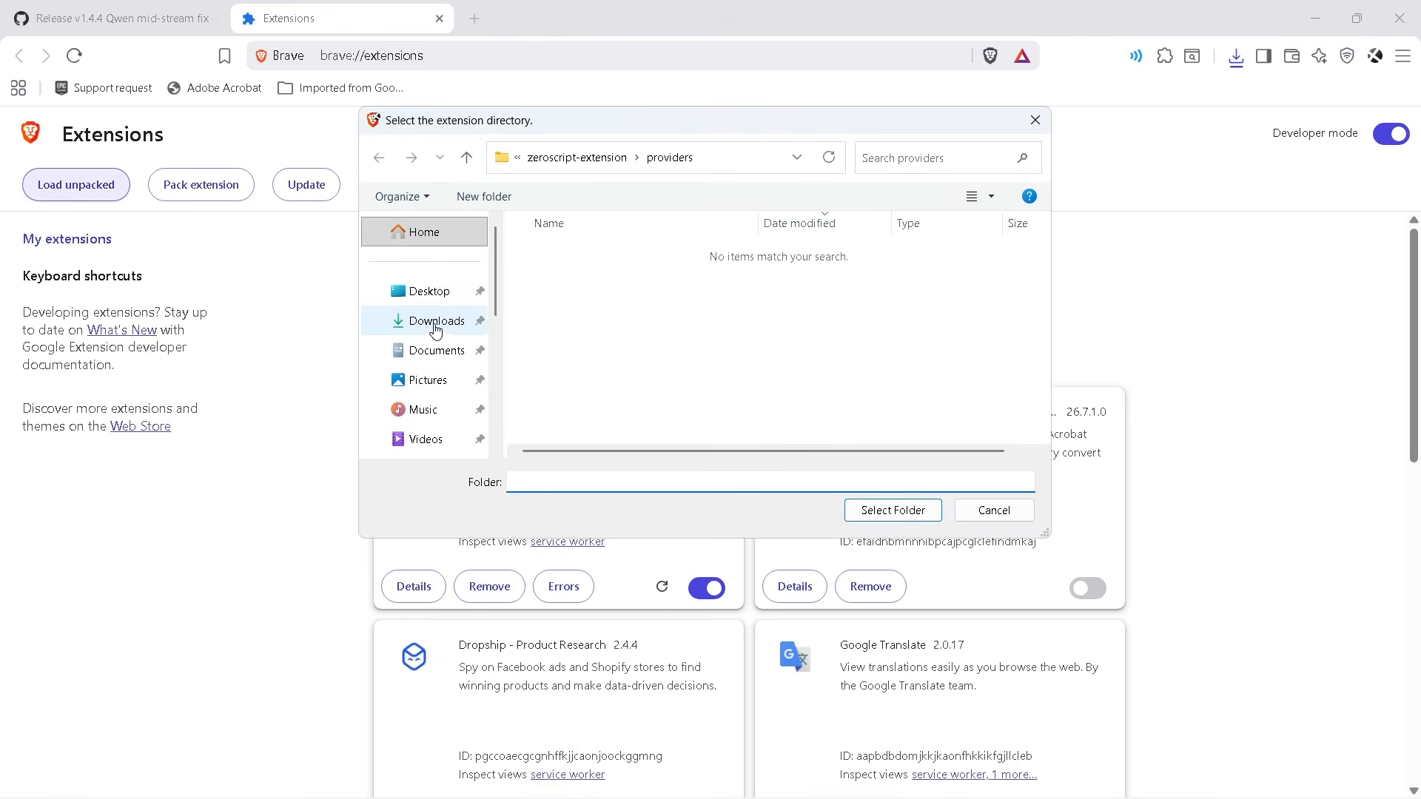
click(437, 321)
double_click(589, 266)
click(590, 273)
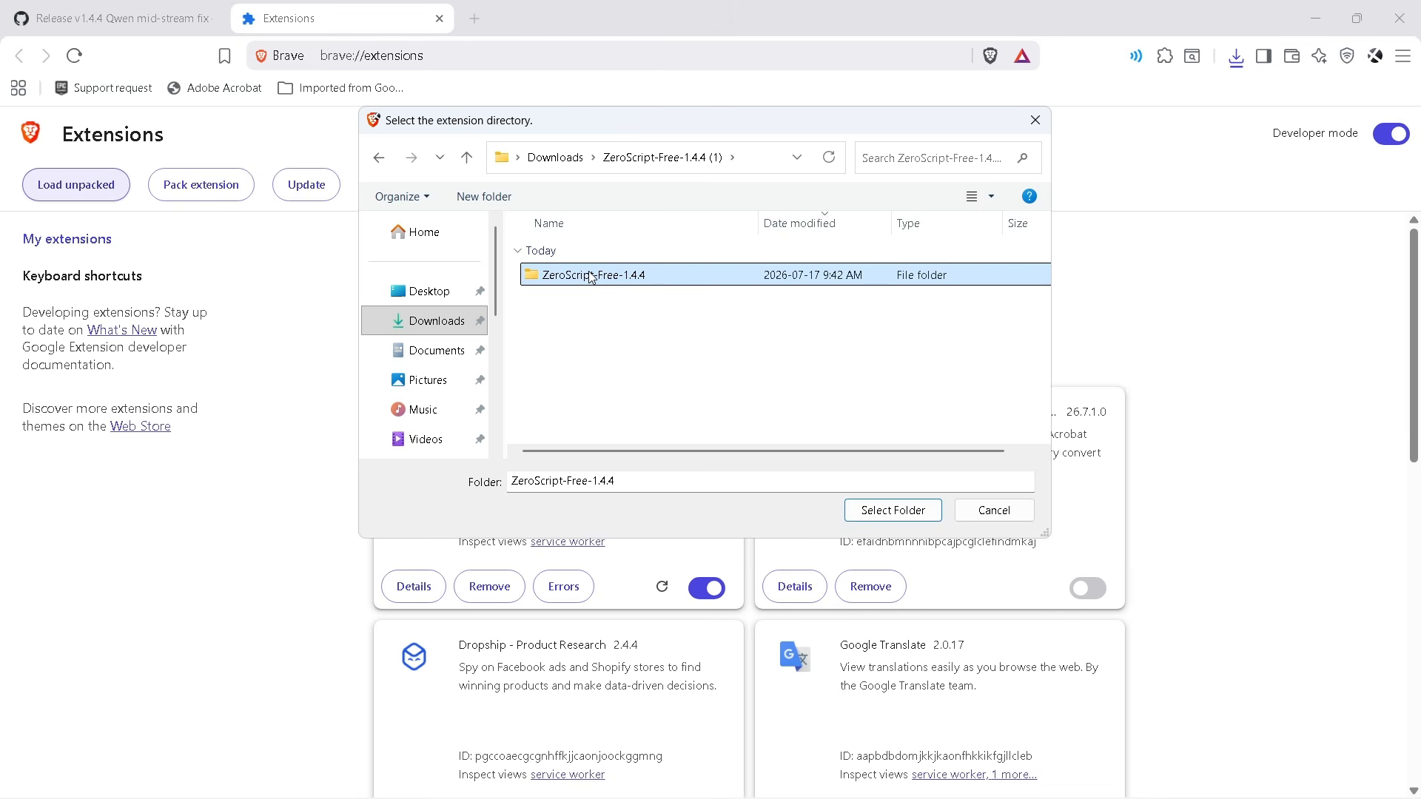
right_click(596, 279)
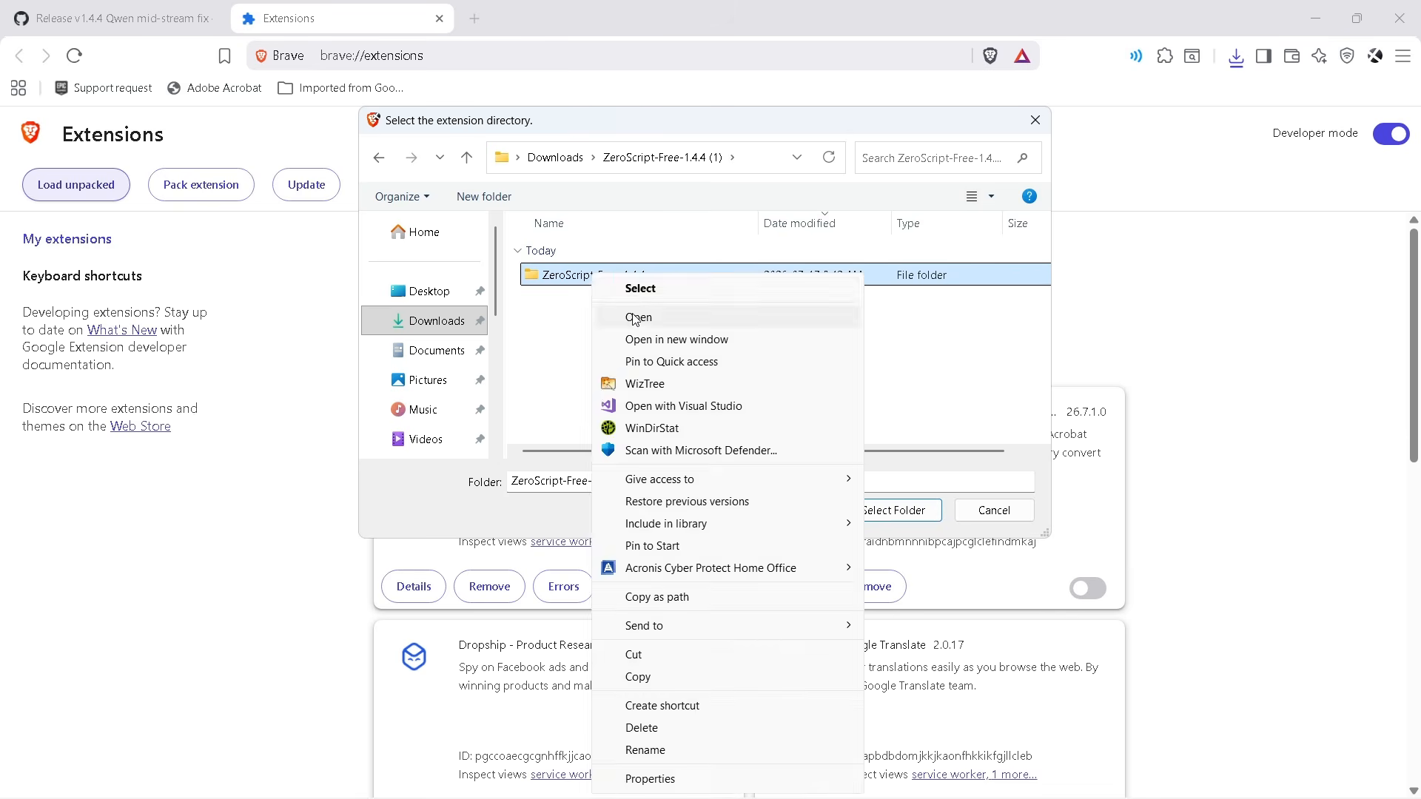
click(637, 315)
click(626, 274)
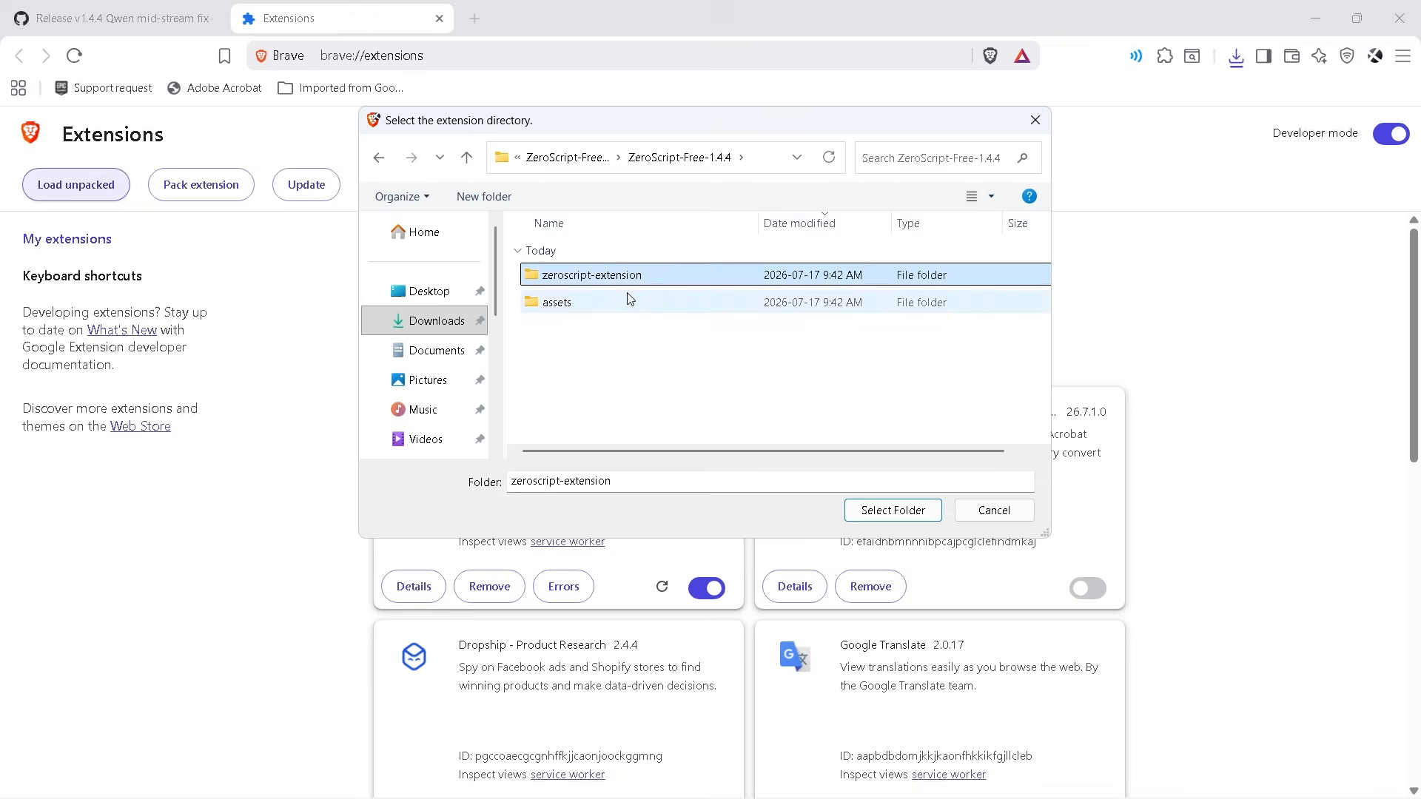
click(893, 510)
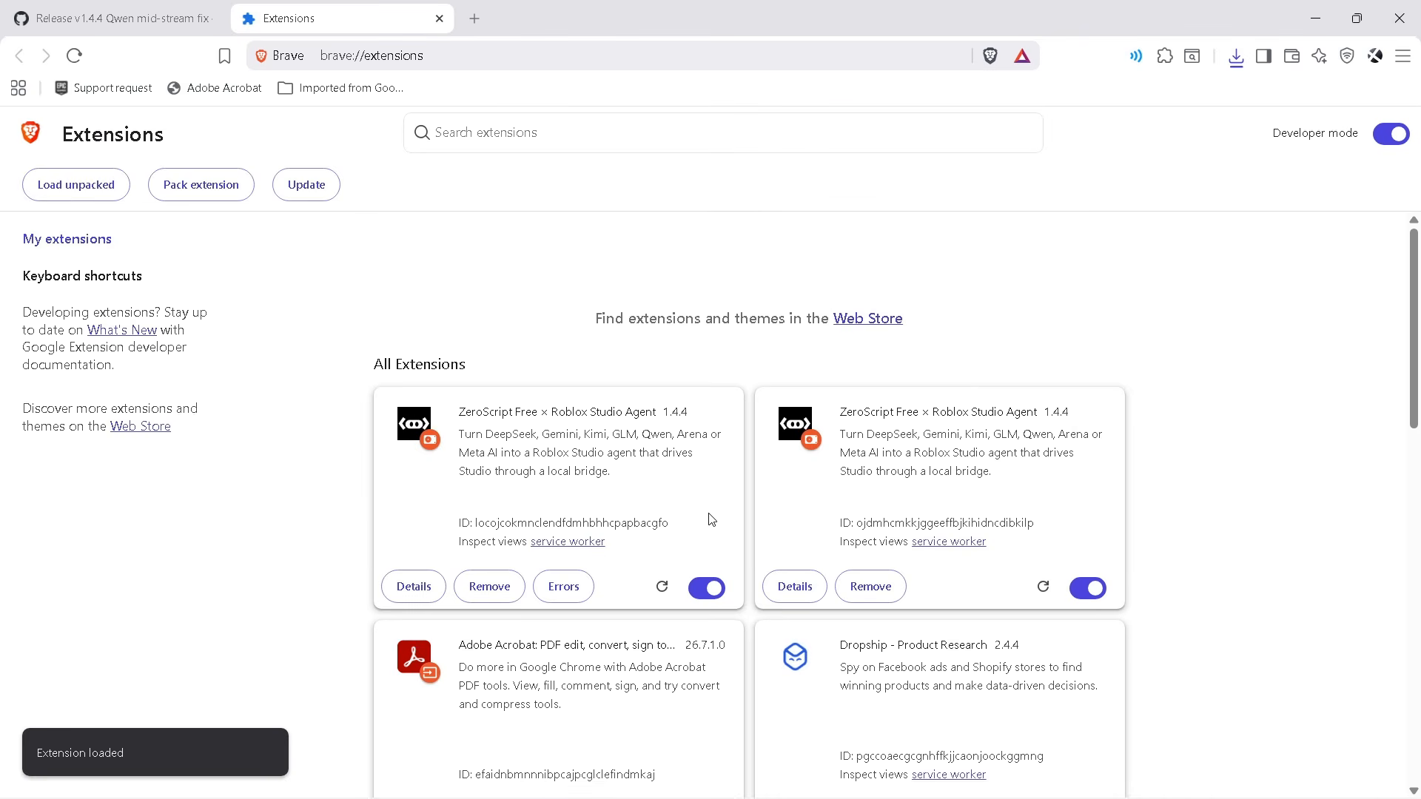
Remove the duplicate ZeroScript Free × Roblox Studio Agent extension and open a blank browser tab
click(867, 587)
click(1011, 171)
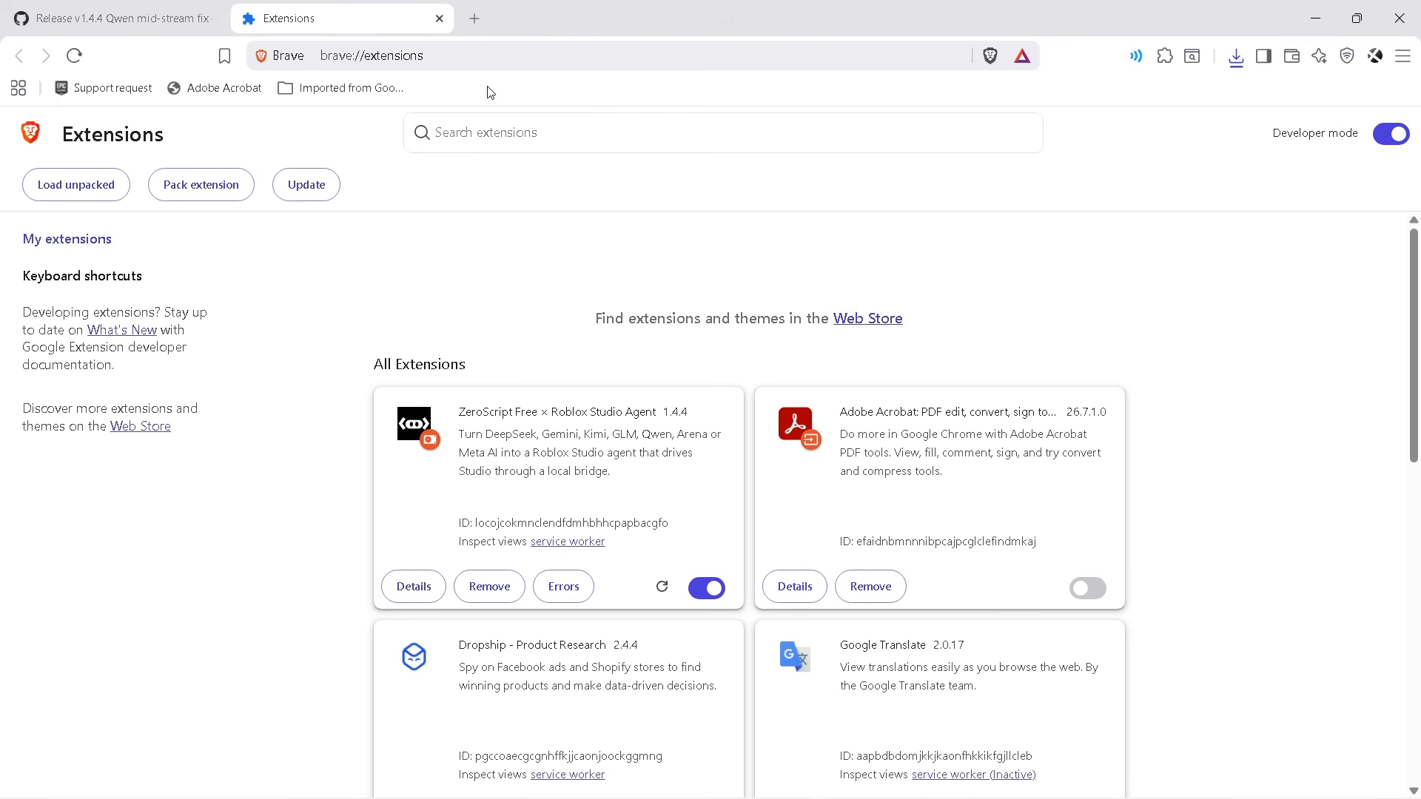
click(474, 19)
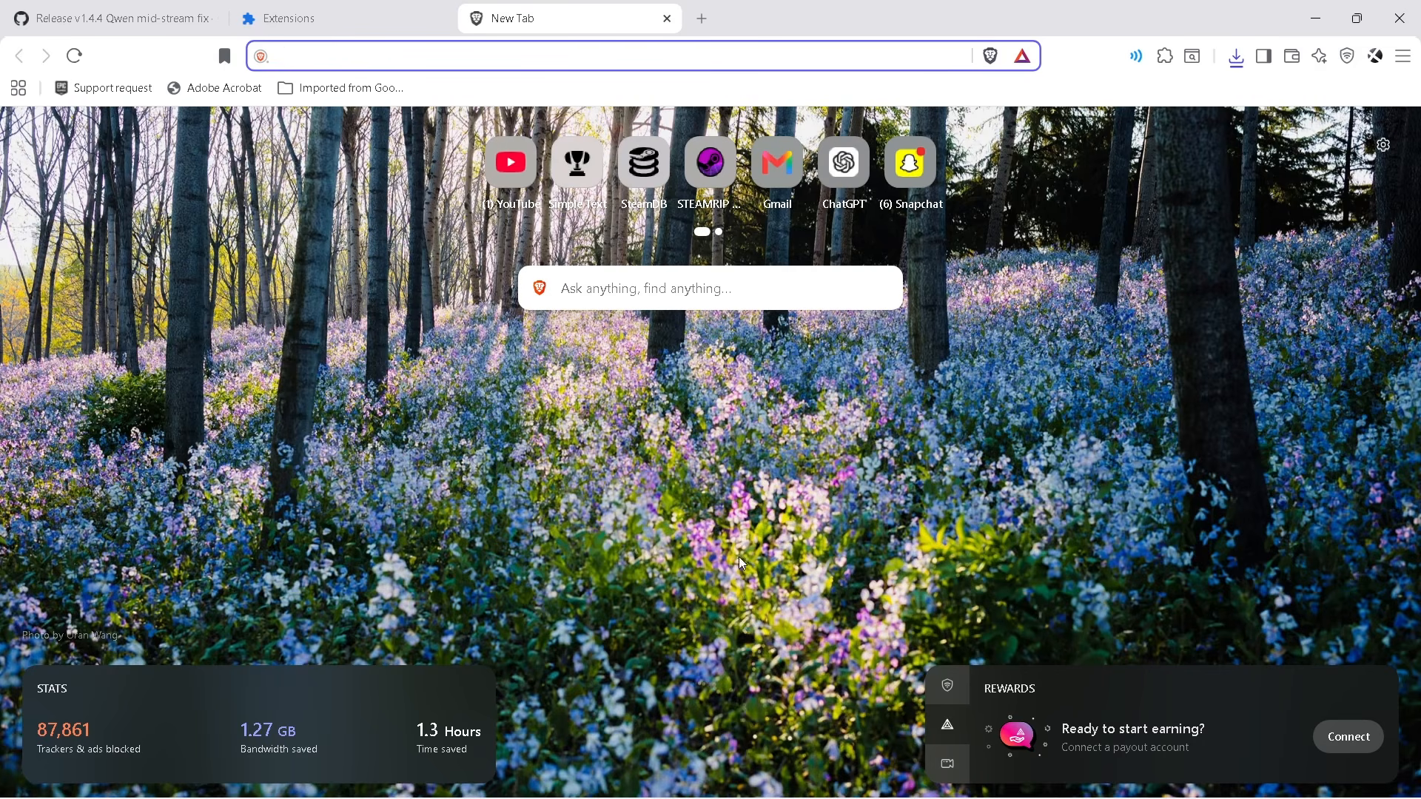
Switch to File Explorer and run the start batch file from the inner ZeroScript-Free-1.4.4 folder, accepting the security warning
mouse_move(734, 777)
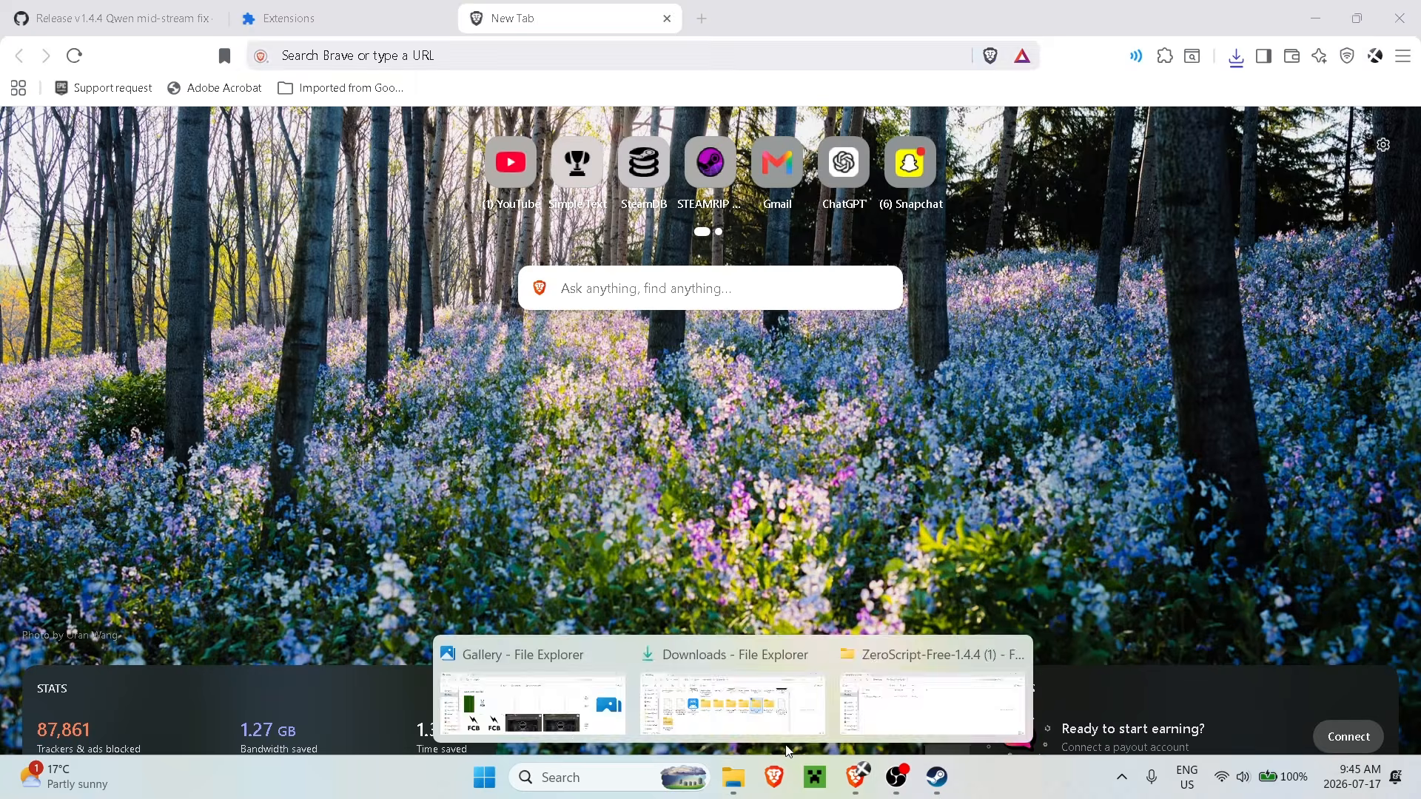
click(916, 691)
double_click(270, 194)
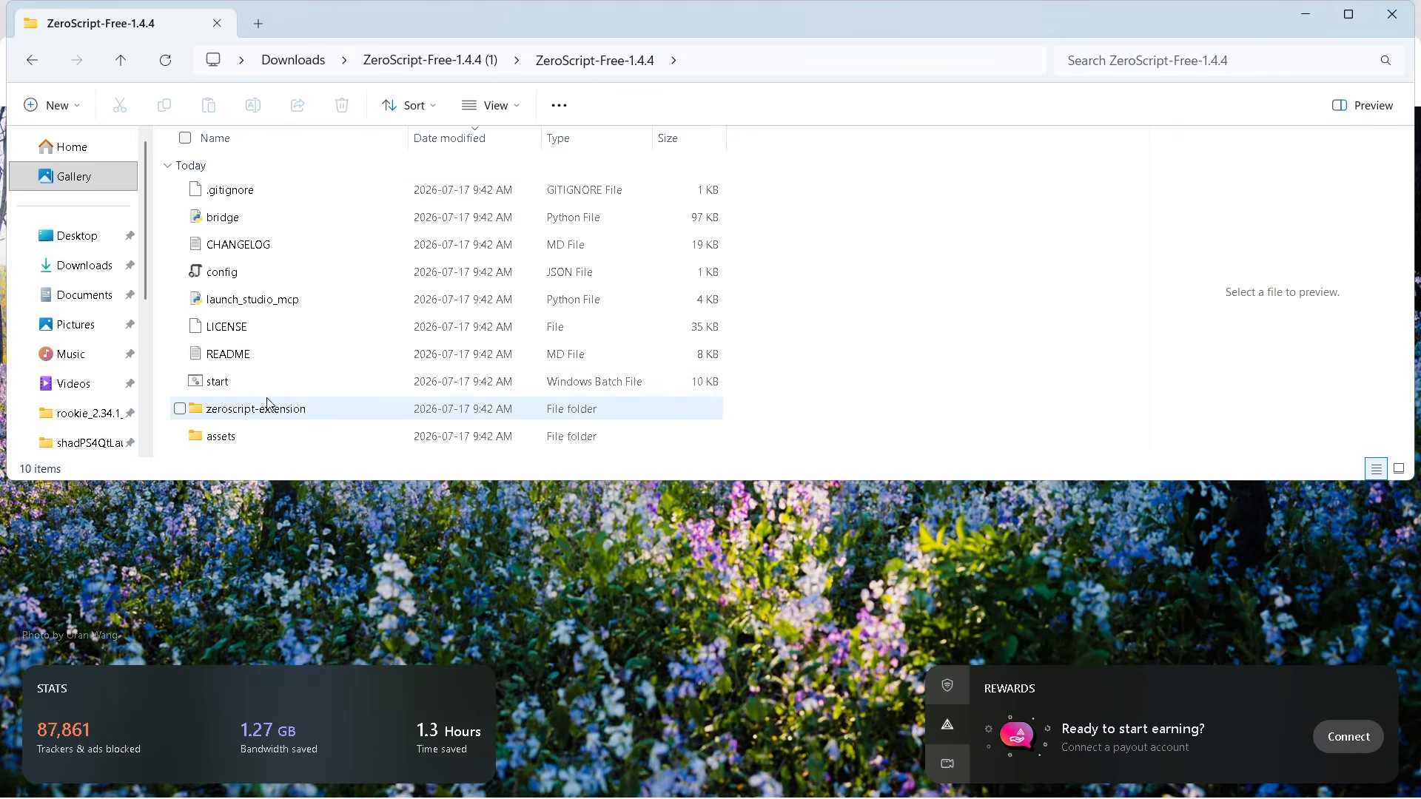
click(427, 379)
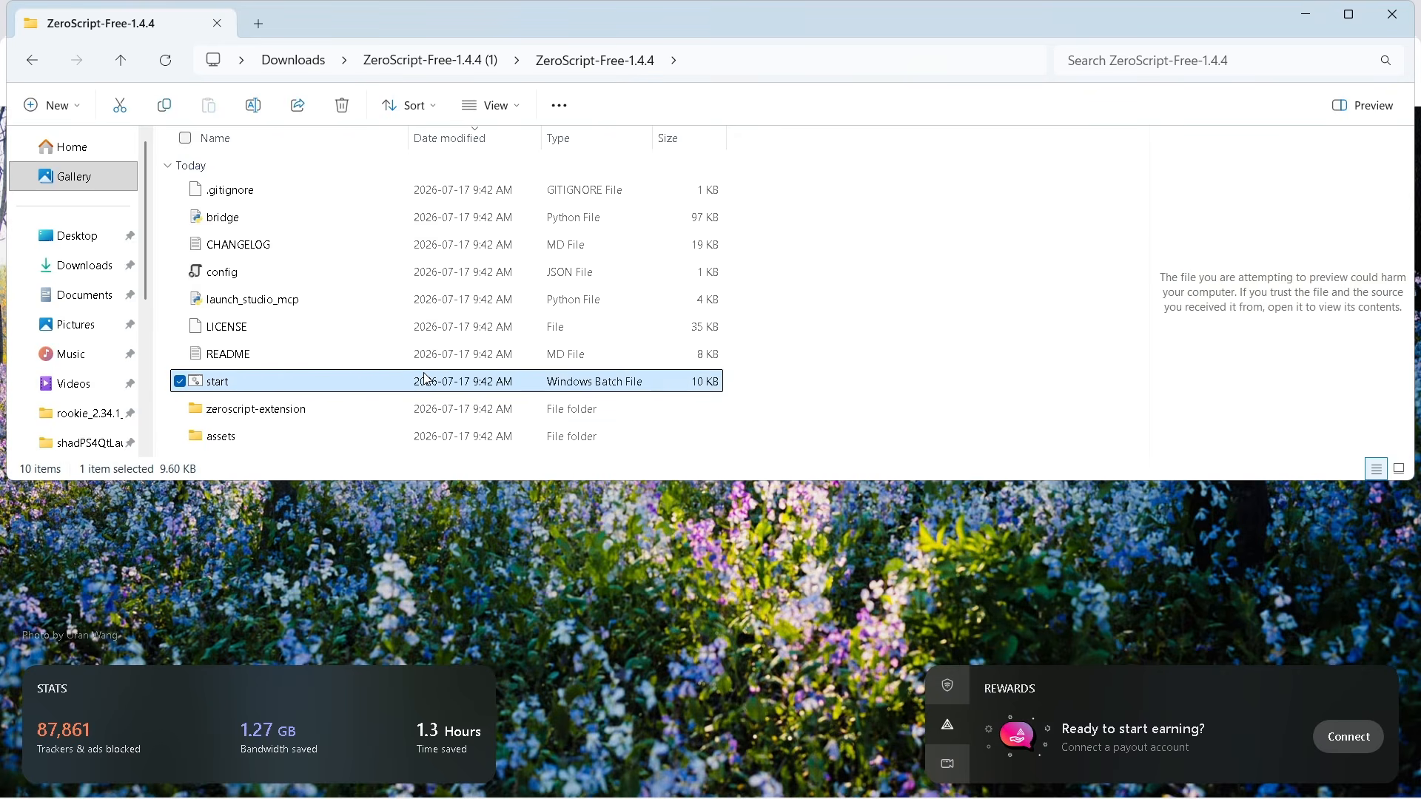
right_click(427, 379)
click(494, 214)
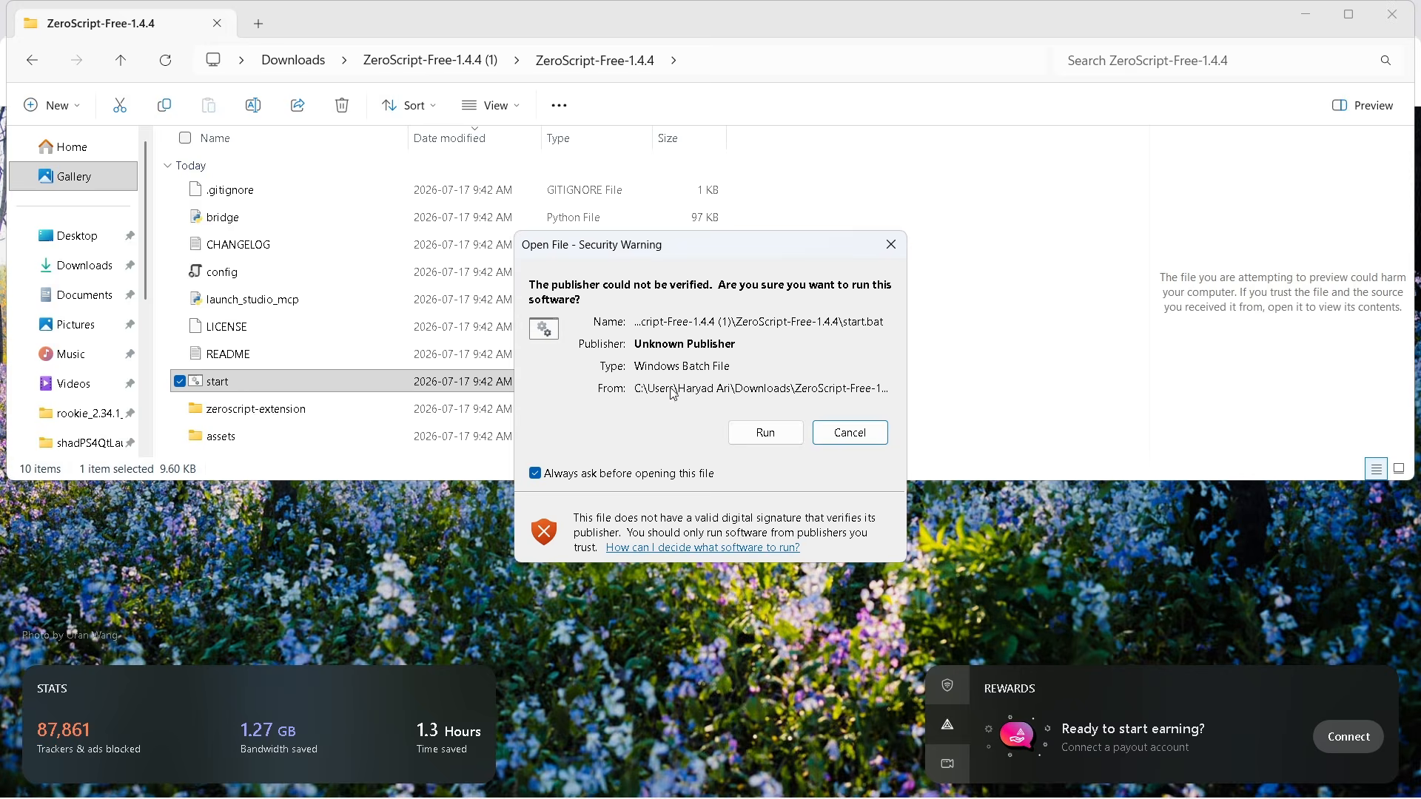
click(766, 433)
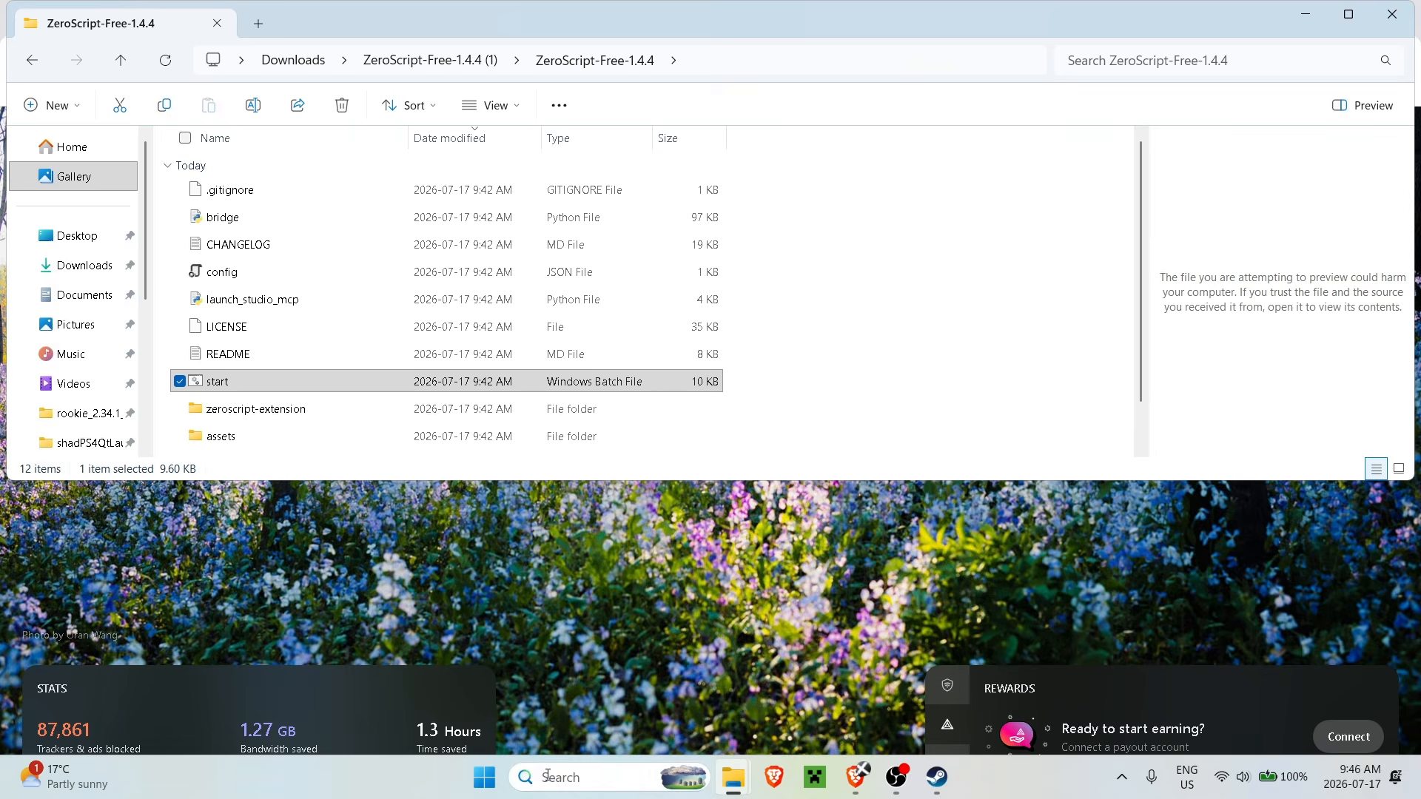
click(547, 776)
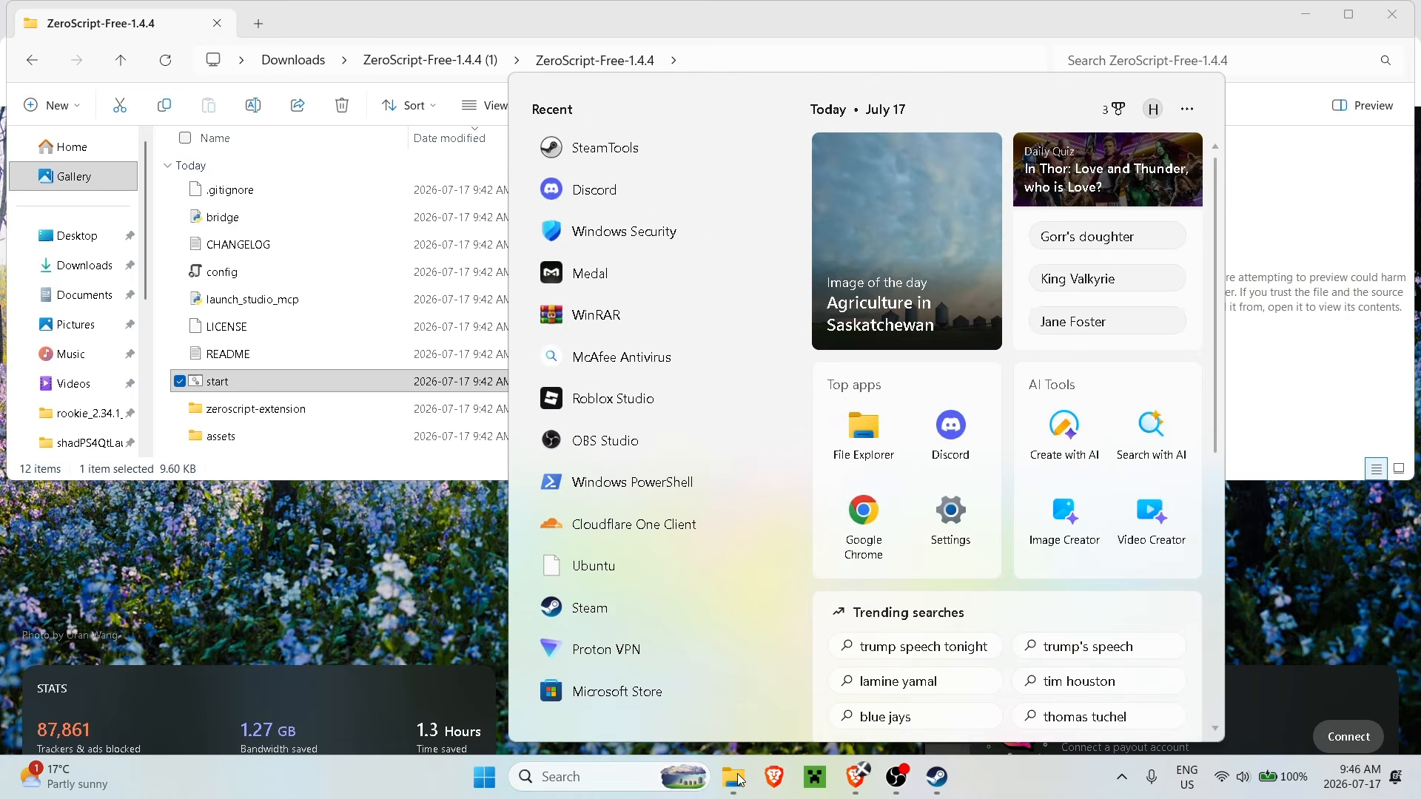
key(super)
mouse_move(740, 777)
click(967, 718)
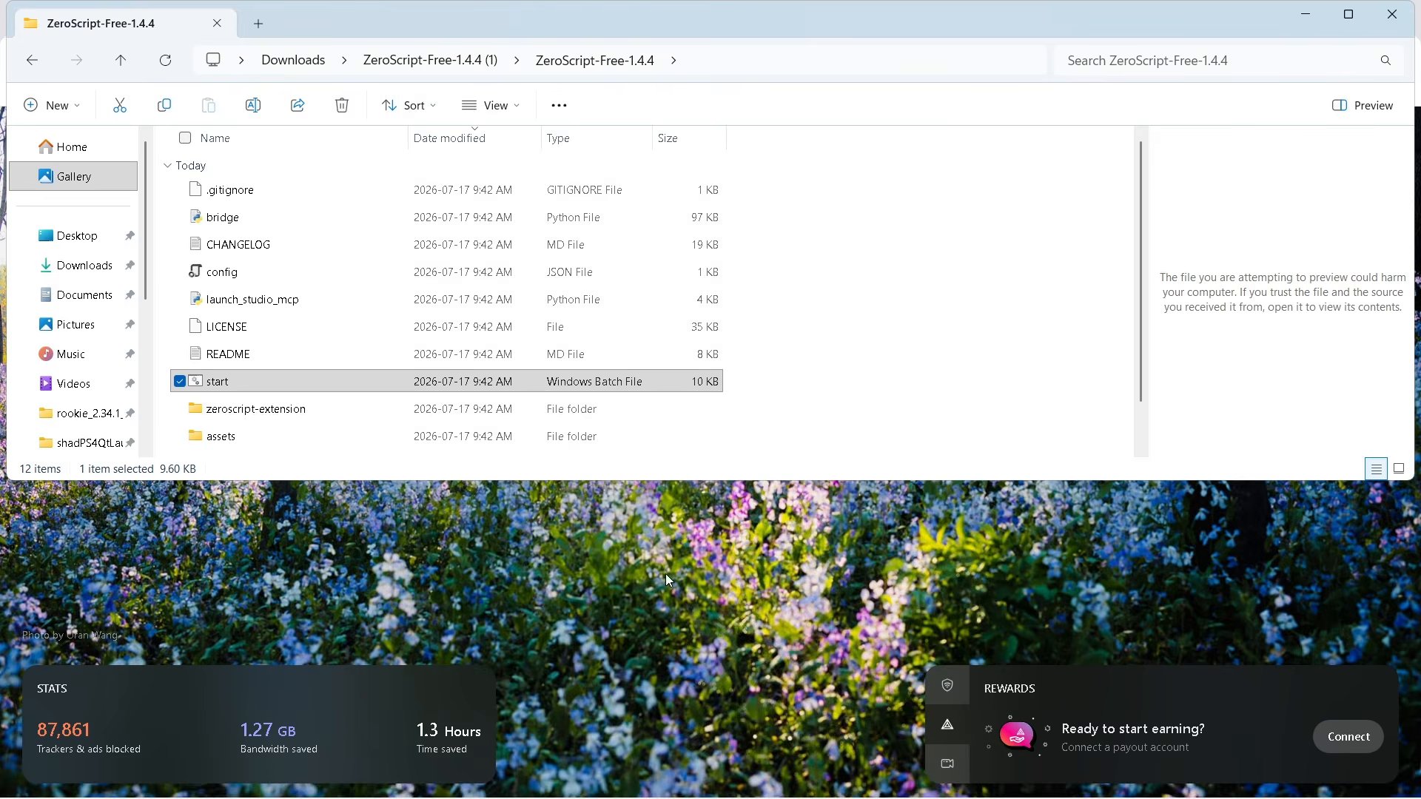
key(super)
key(super)
key(super)
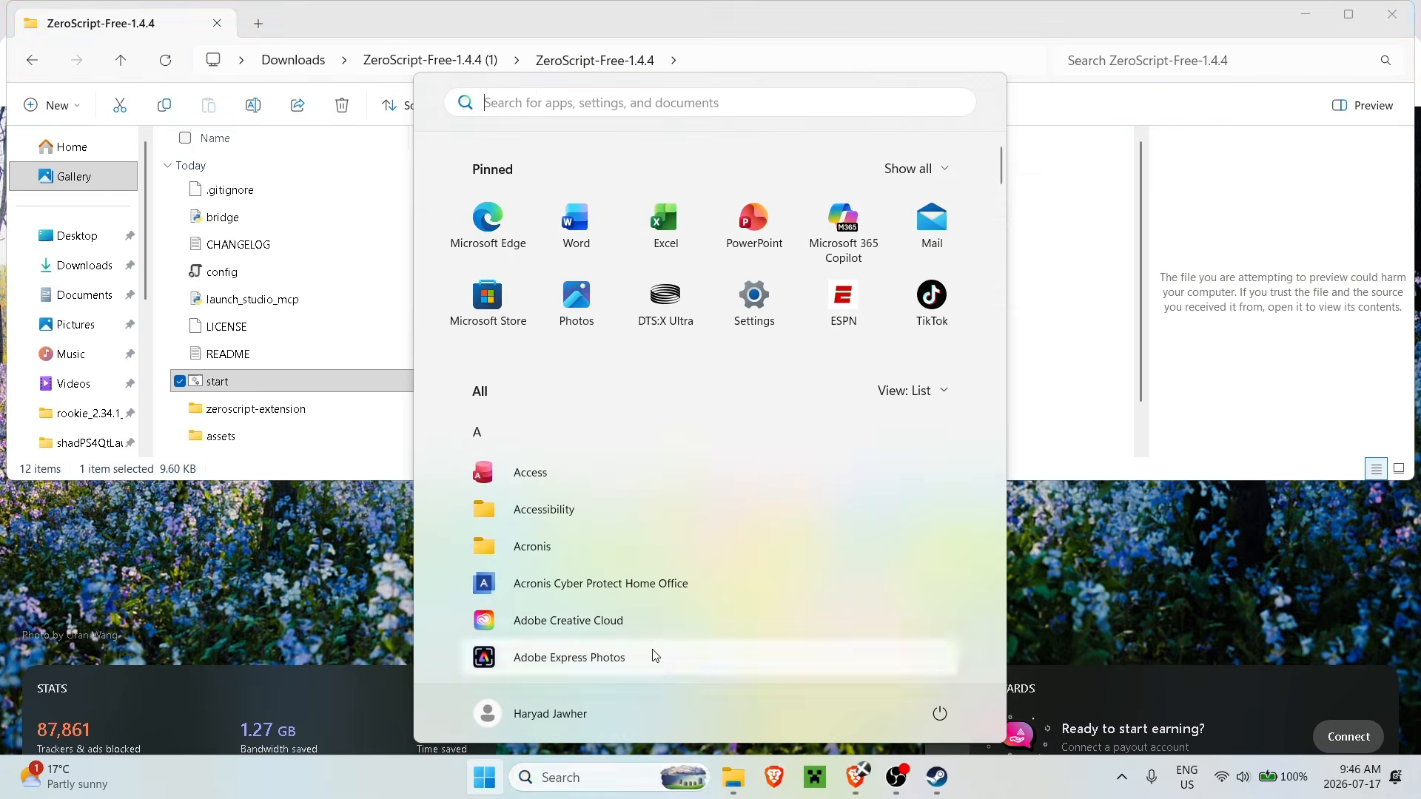
key(super)
Launch RobloxStudioInstaller (2) from the Earlier this week group of the Downloads folder
click(105, 265)
scroll(351, 321, down, 2)
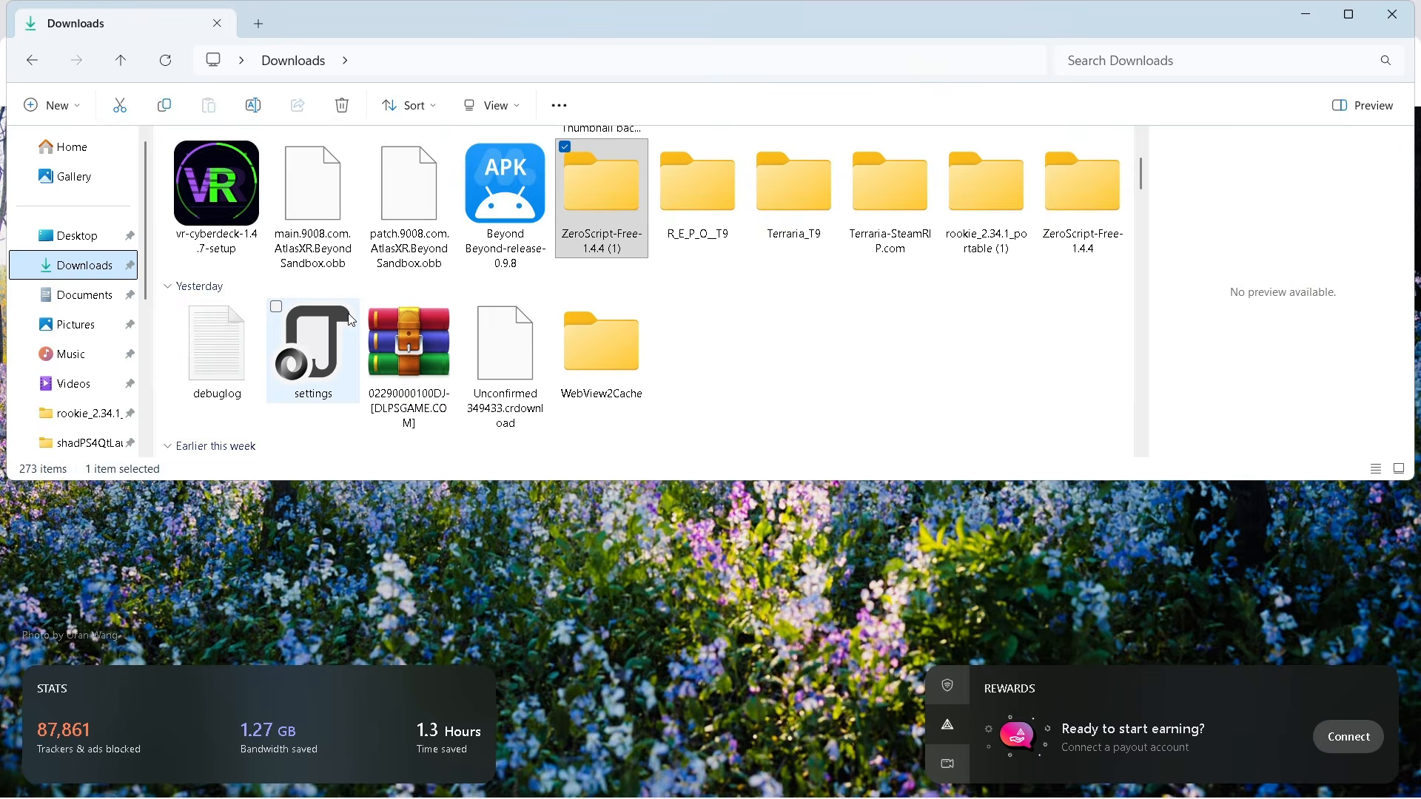
scroll(351, 320, down, 5)
double_click(331, 252)
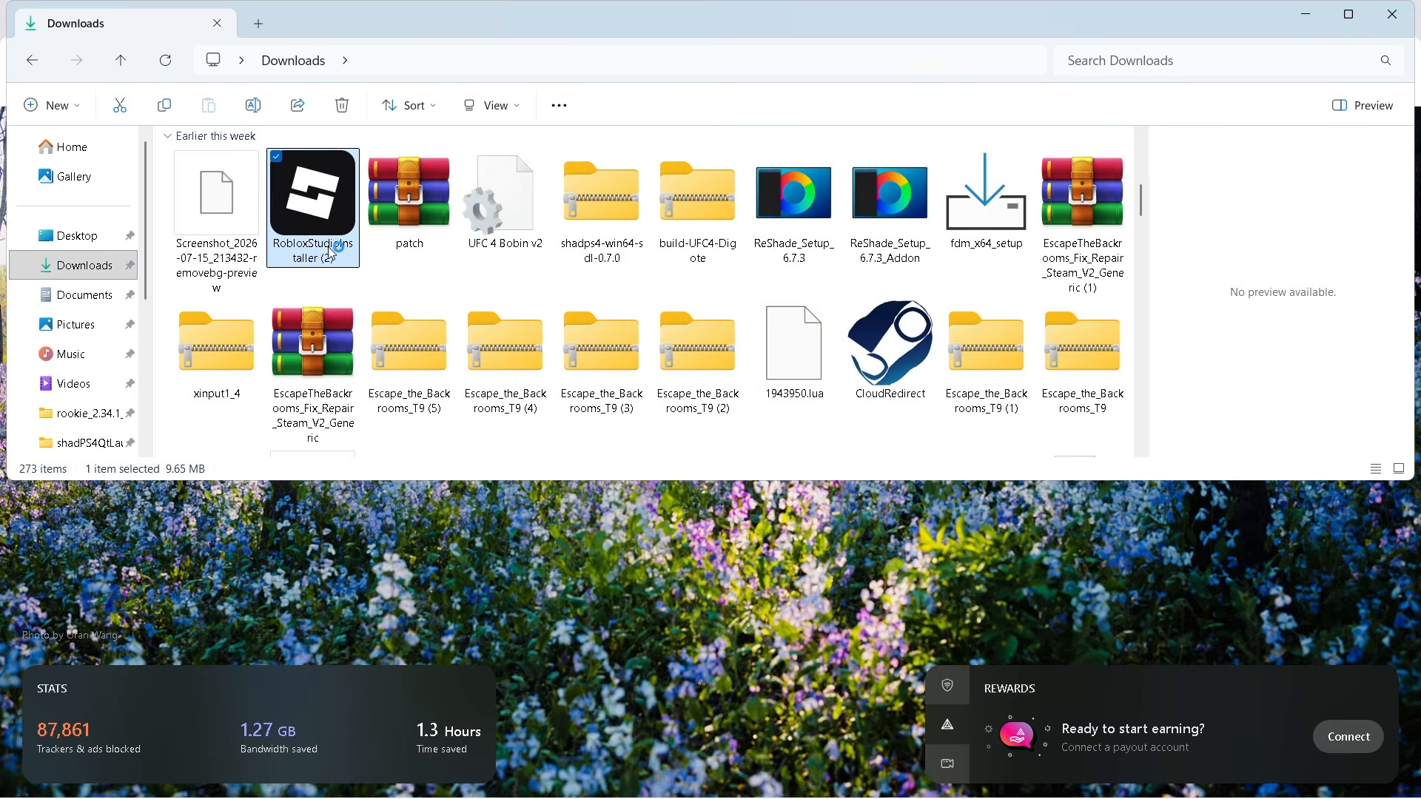
Switch back to Brave, search the web for deepseek in a new tab, and open DeepSeek's chat from its official site
click(374, 541)
click(407, 4)
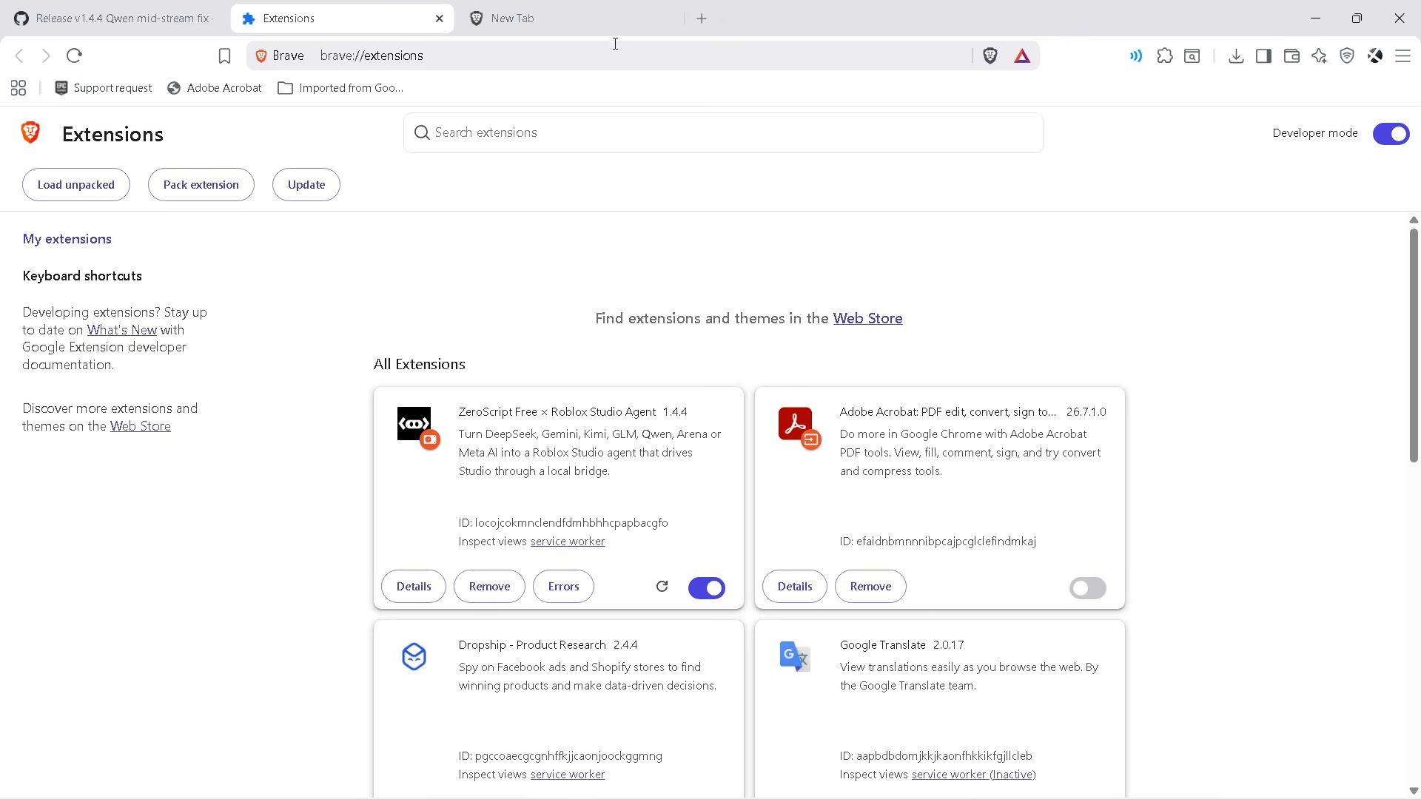
click(702, 16)
text(deepseek)
key(Return)
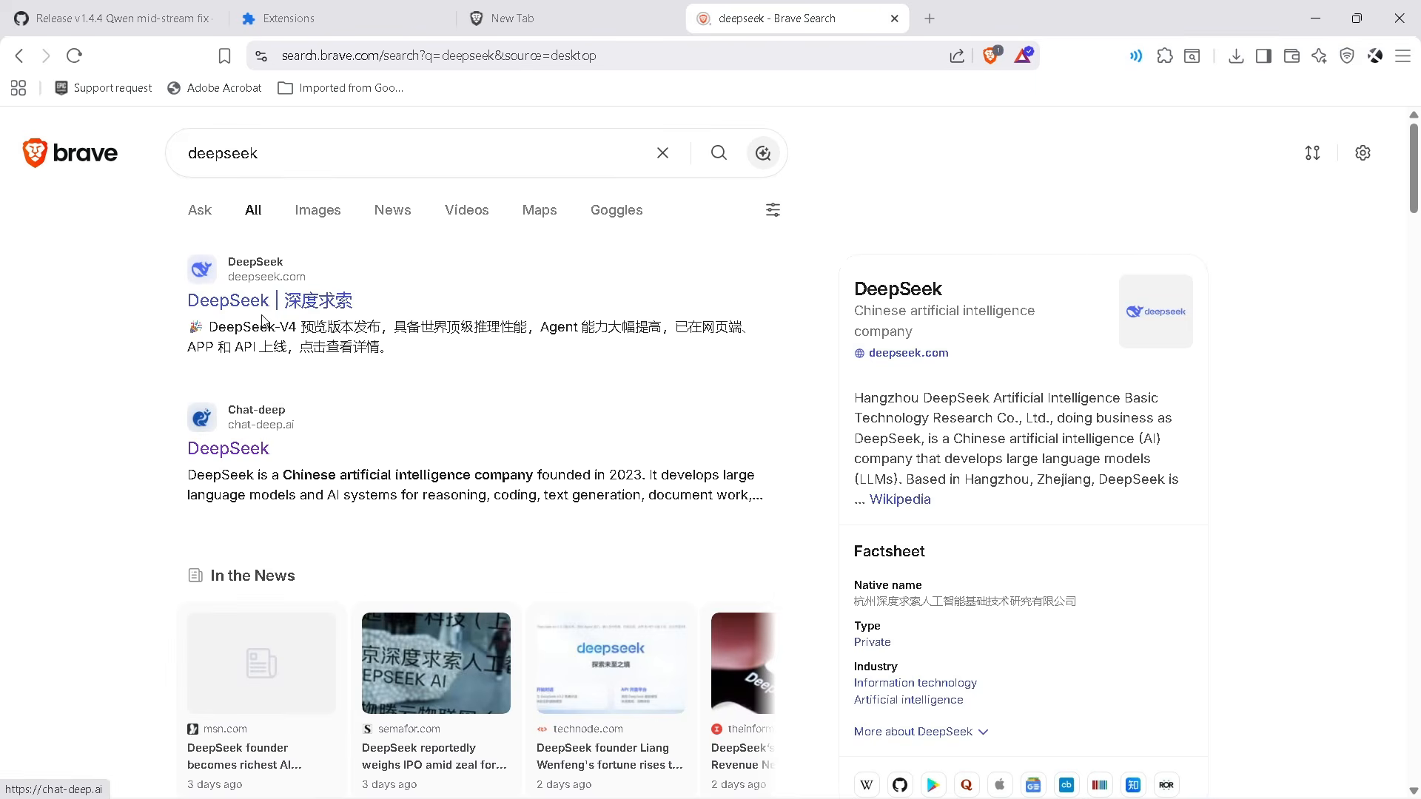
click(255, 300)
click(429, 557)
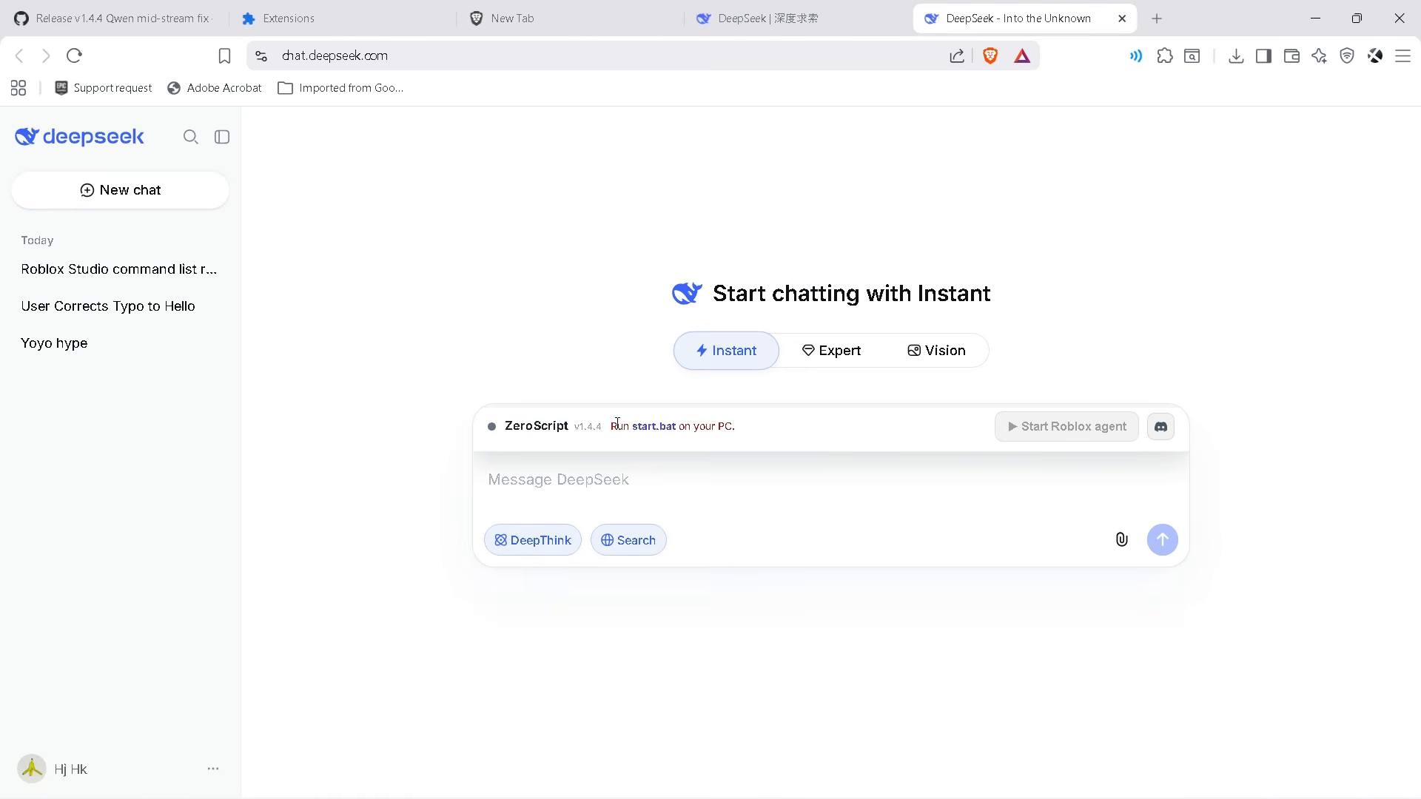
Switch to the Downloads window in File Explorer and open the ZeroScript-Free-1.4.4 (1) folder from the Today group
mouse_move(916, 796)
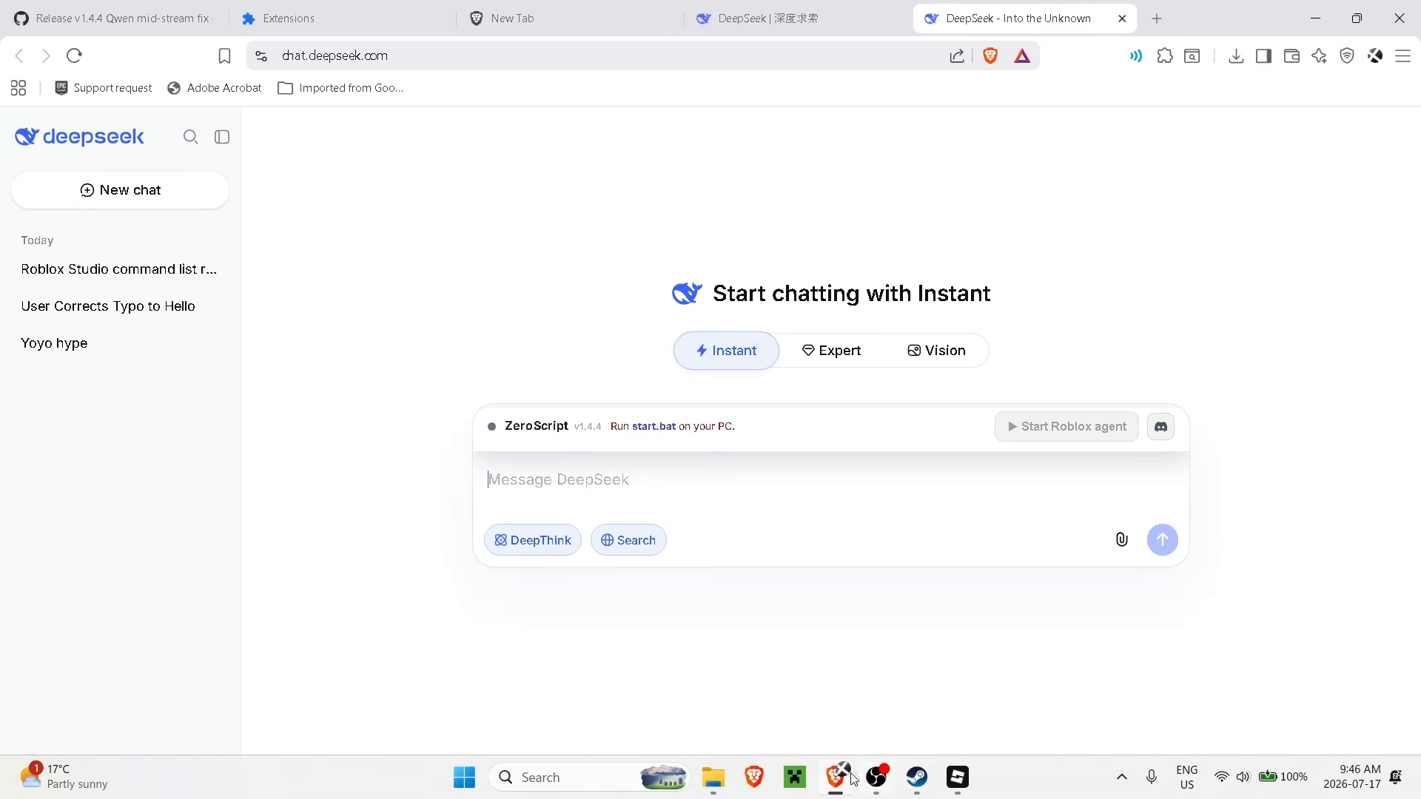
key(super)
mouse_move(713, 781)
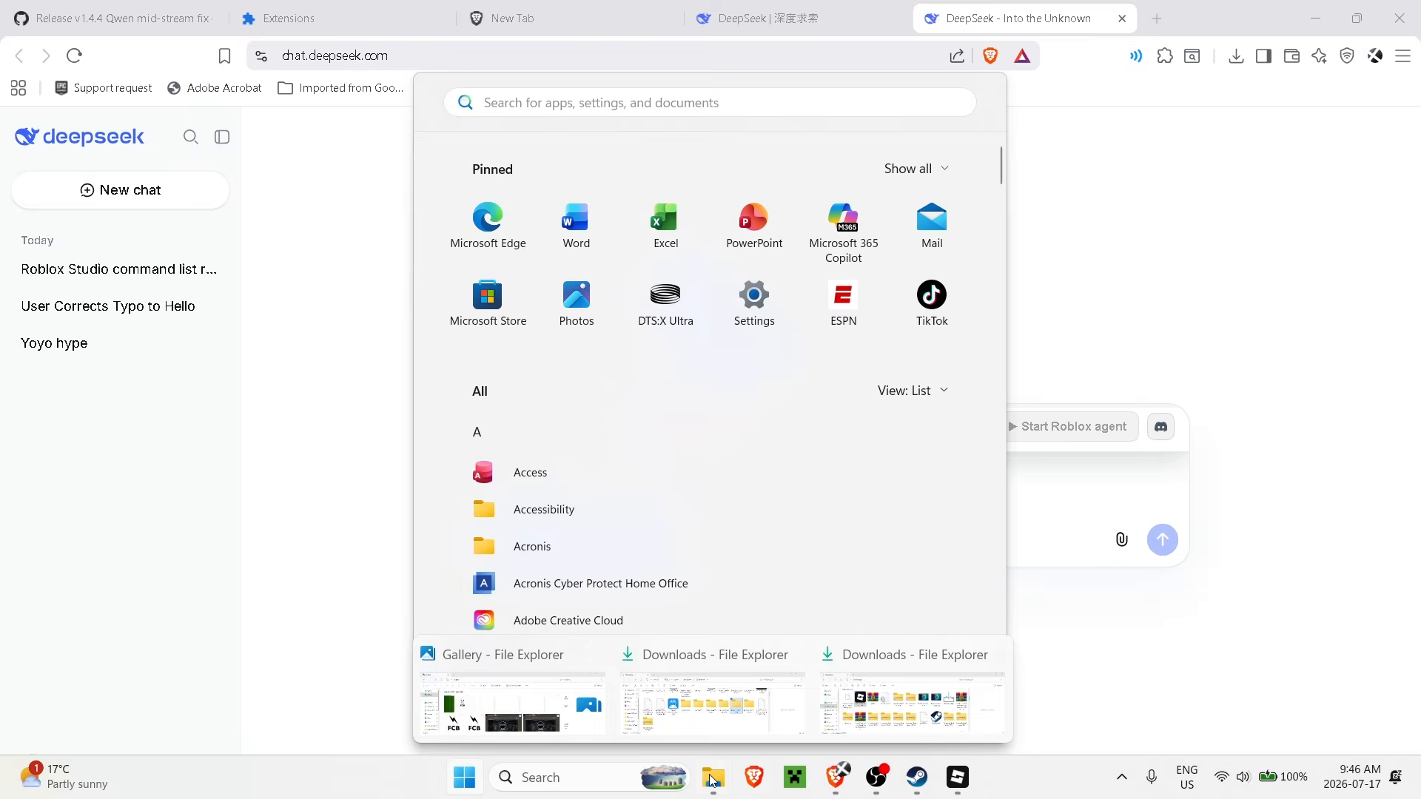
click(895, 681)
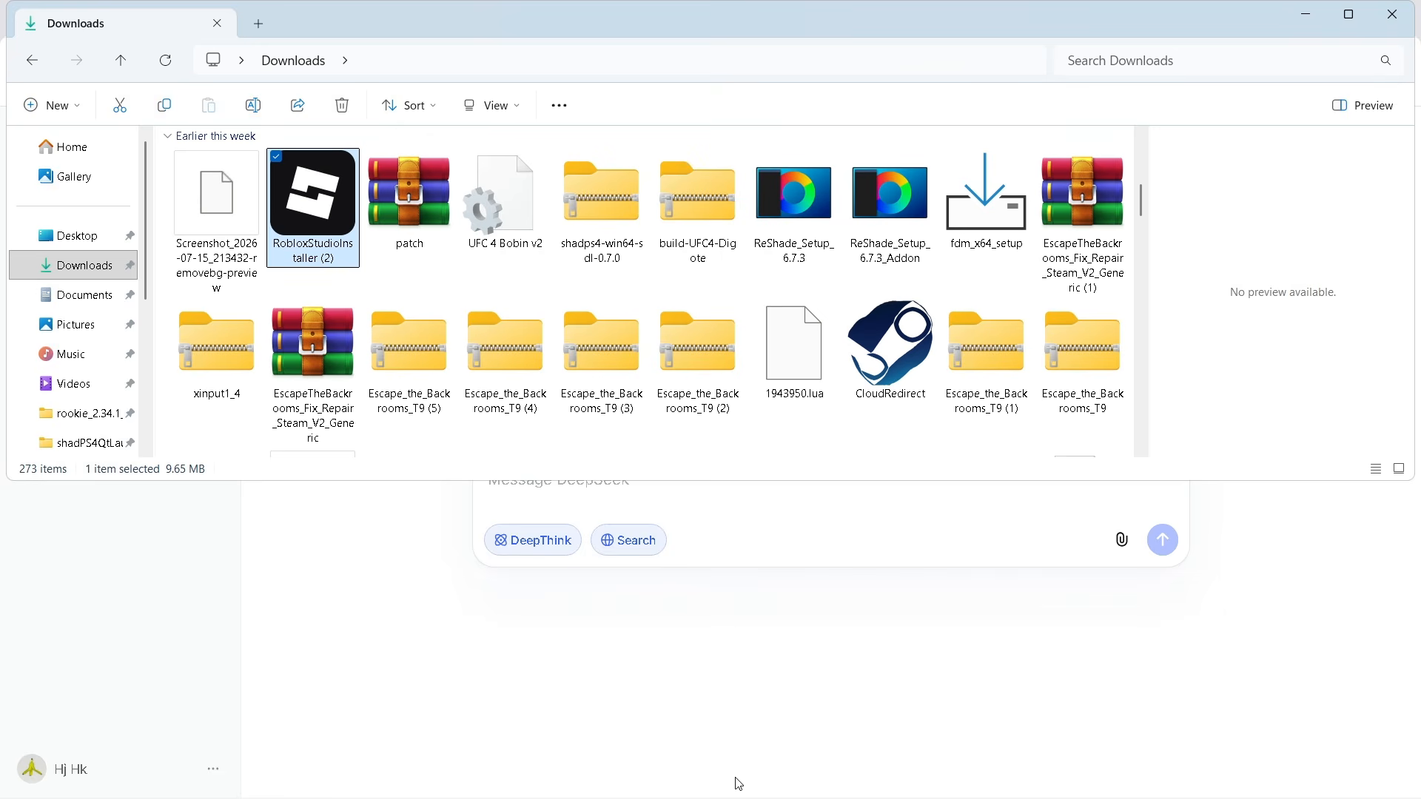
mouse_move(760, 797)
click(957, 779)
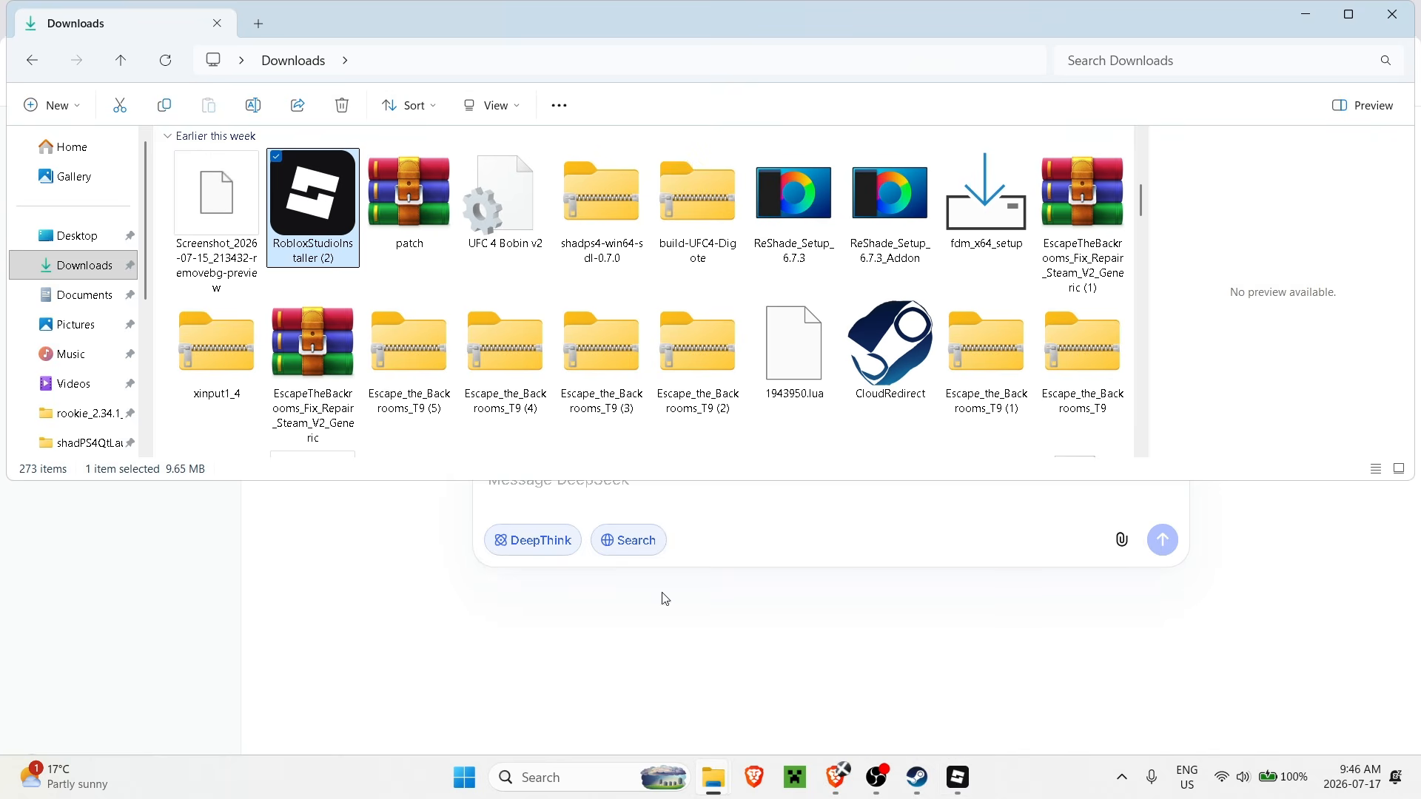
scroll(275, 302, up, 8)
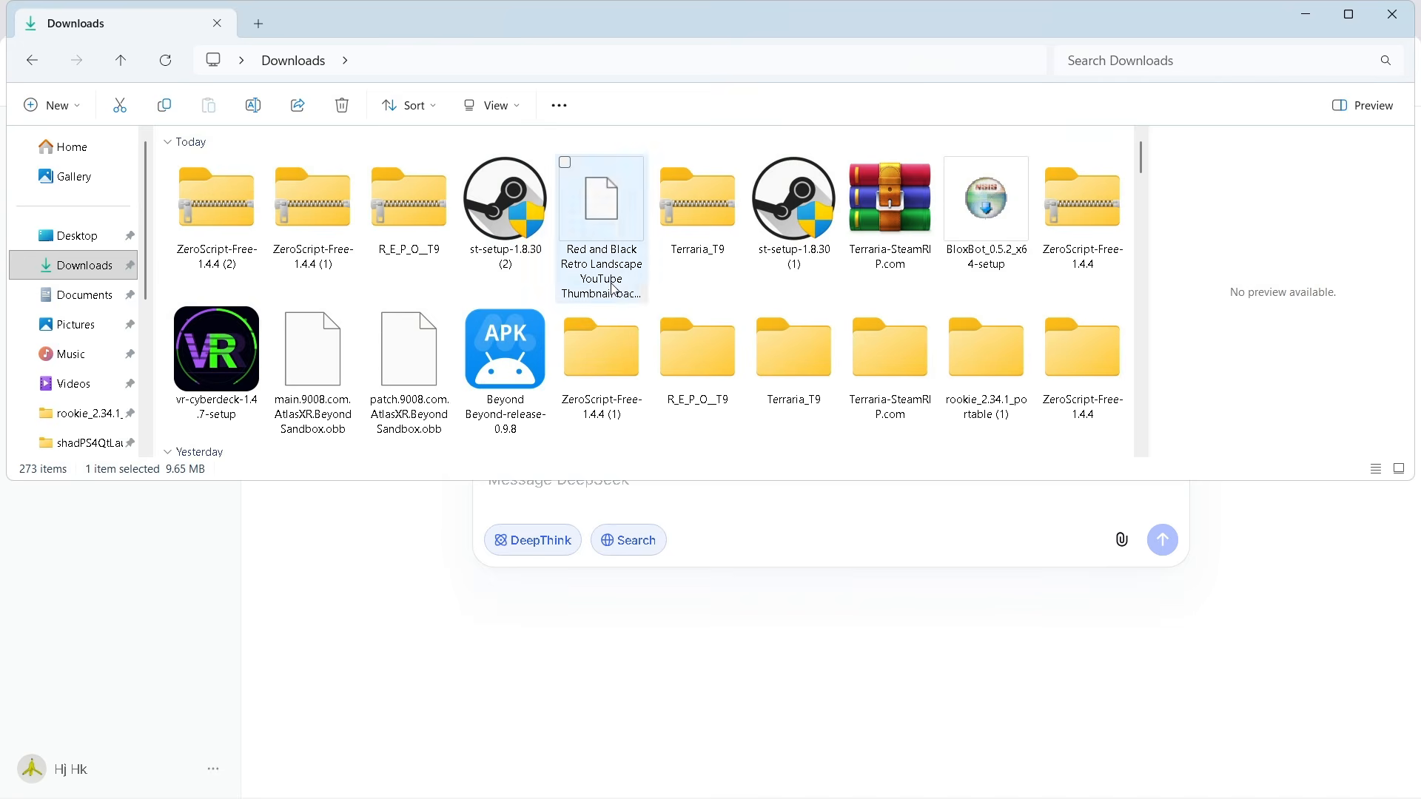
click(597, 368)
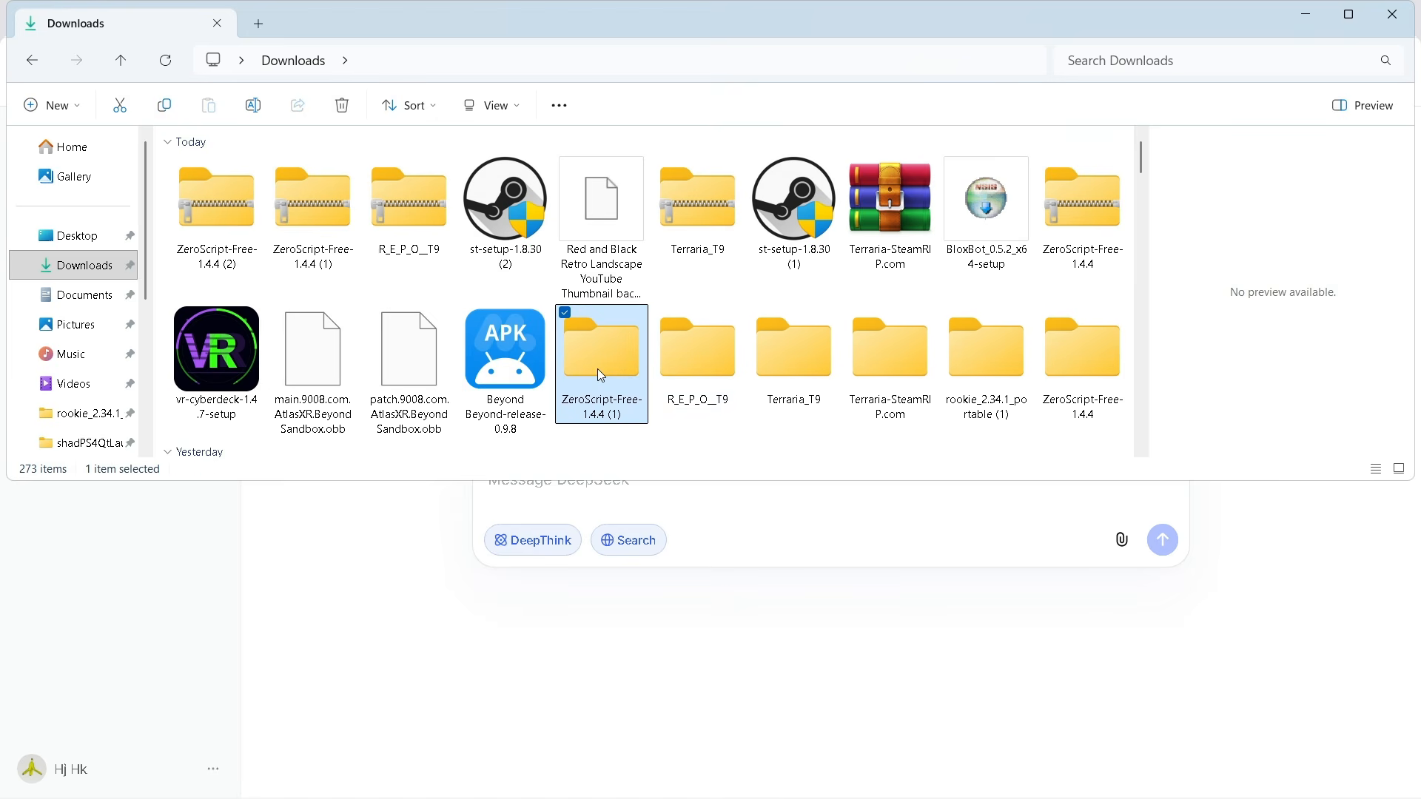
right_click(597, 368)
click(645, 291)
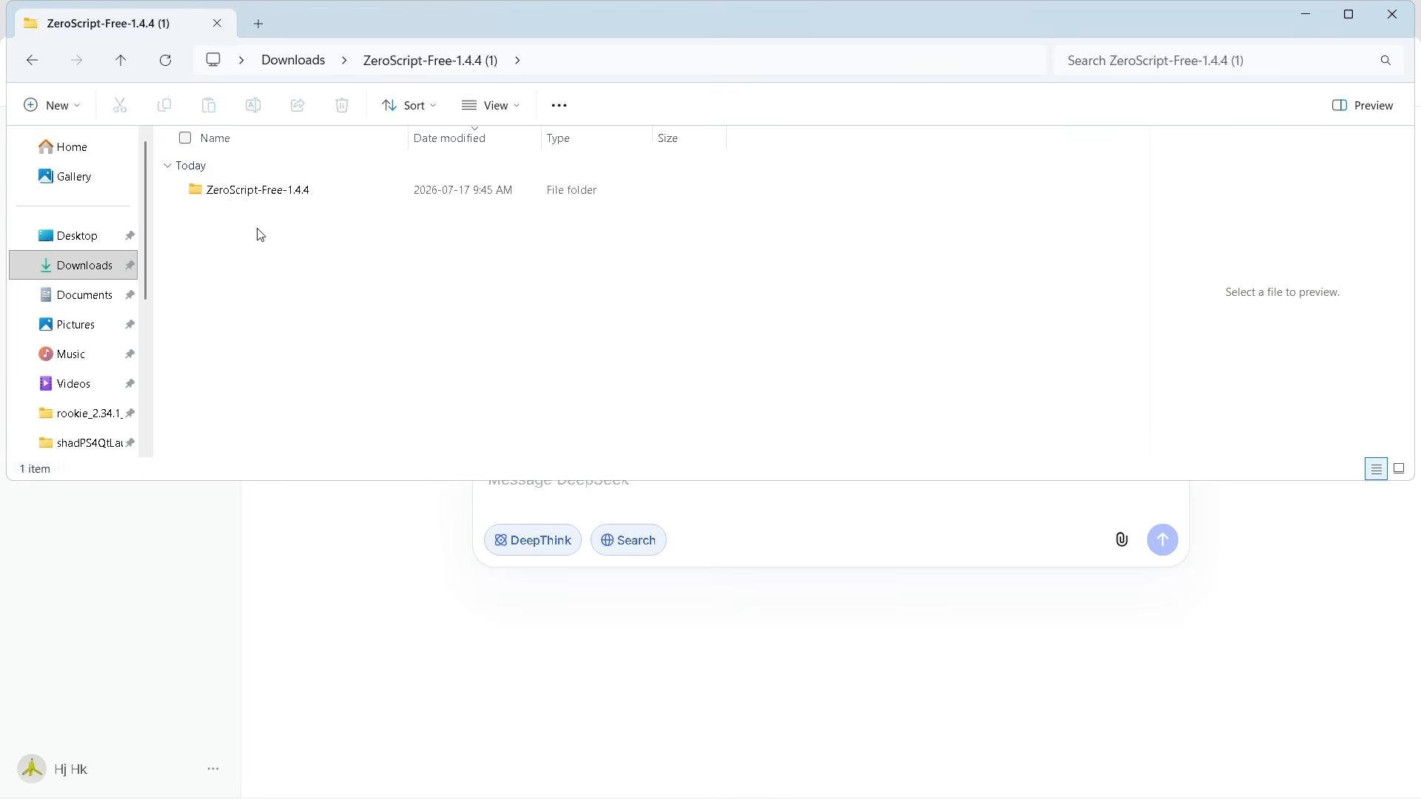
Open the inner ZeroScript-Free-1.4.4 folder and run the start batch file, accepting the security warning
click(288, 192)
right_click(288, 190)
click(344, 258)
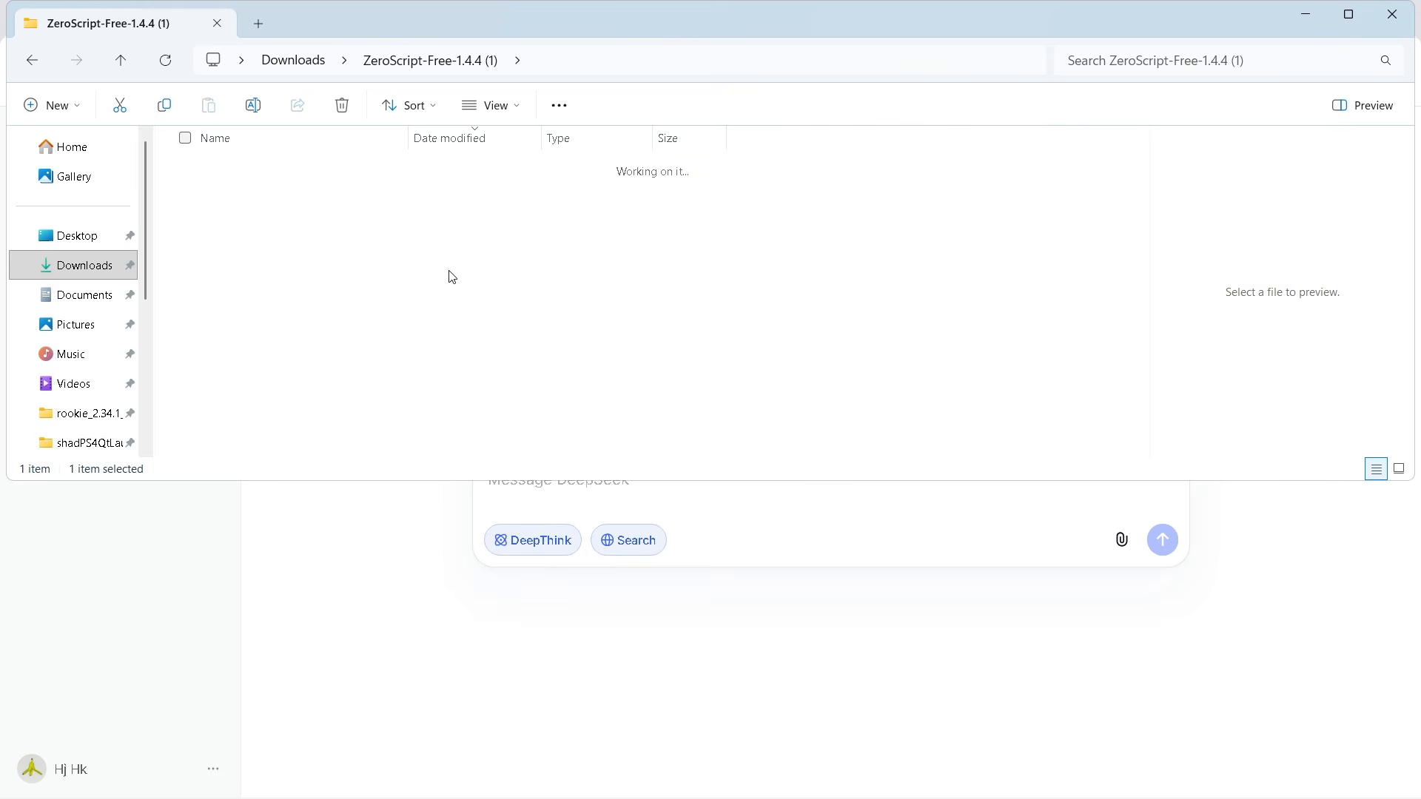
right_click(247, 382)
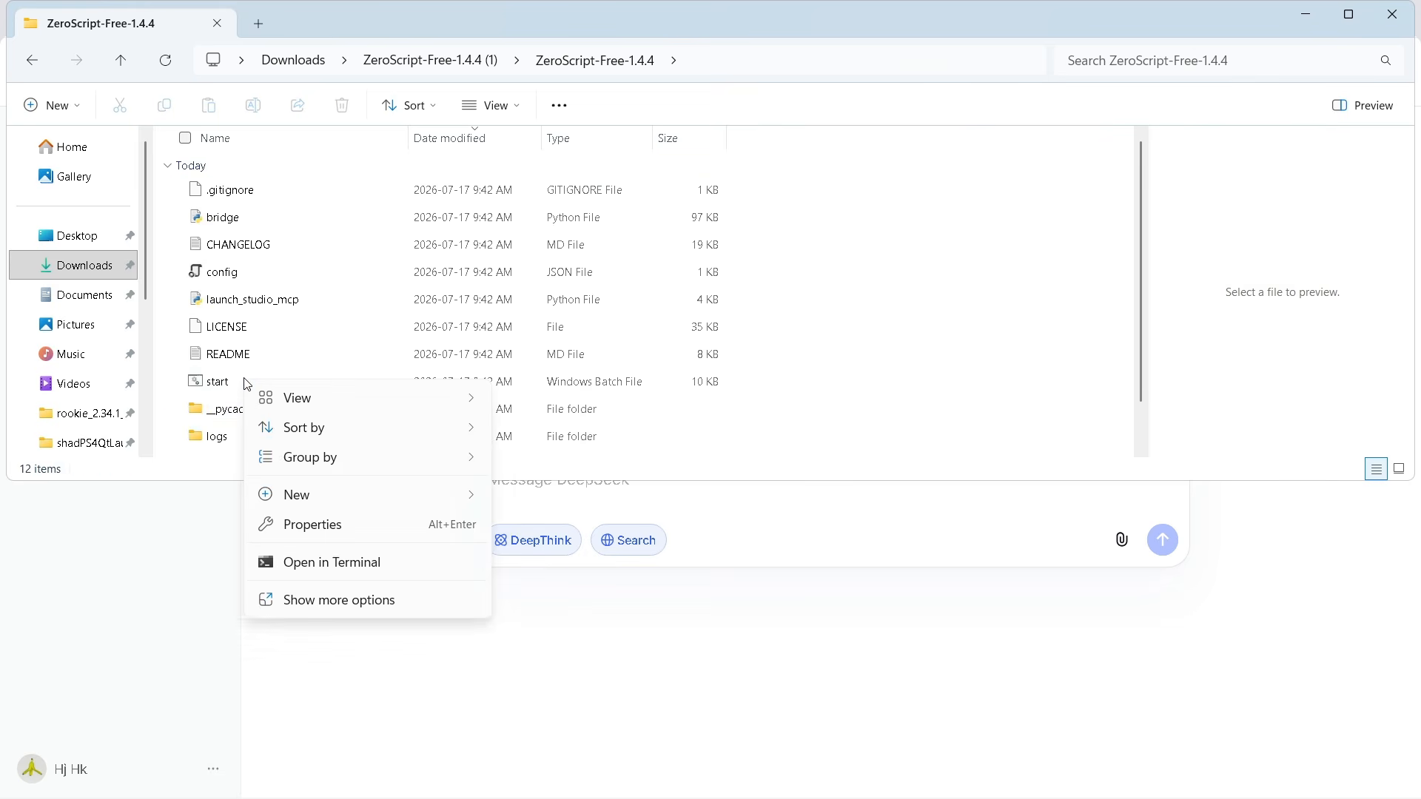
click(230, 383)
right_click(230, 383)
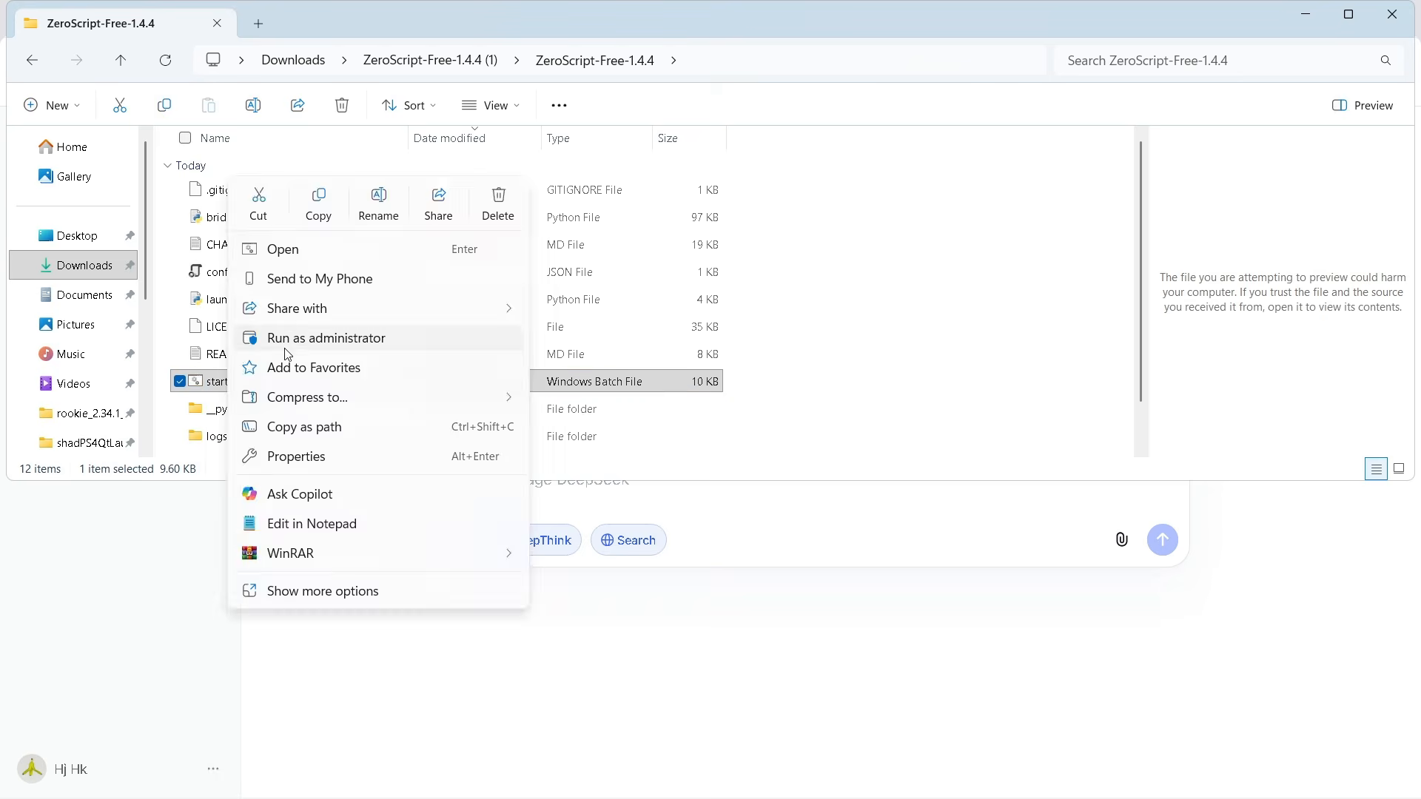
click(302, 250)
click(763, 433)
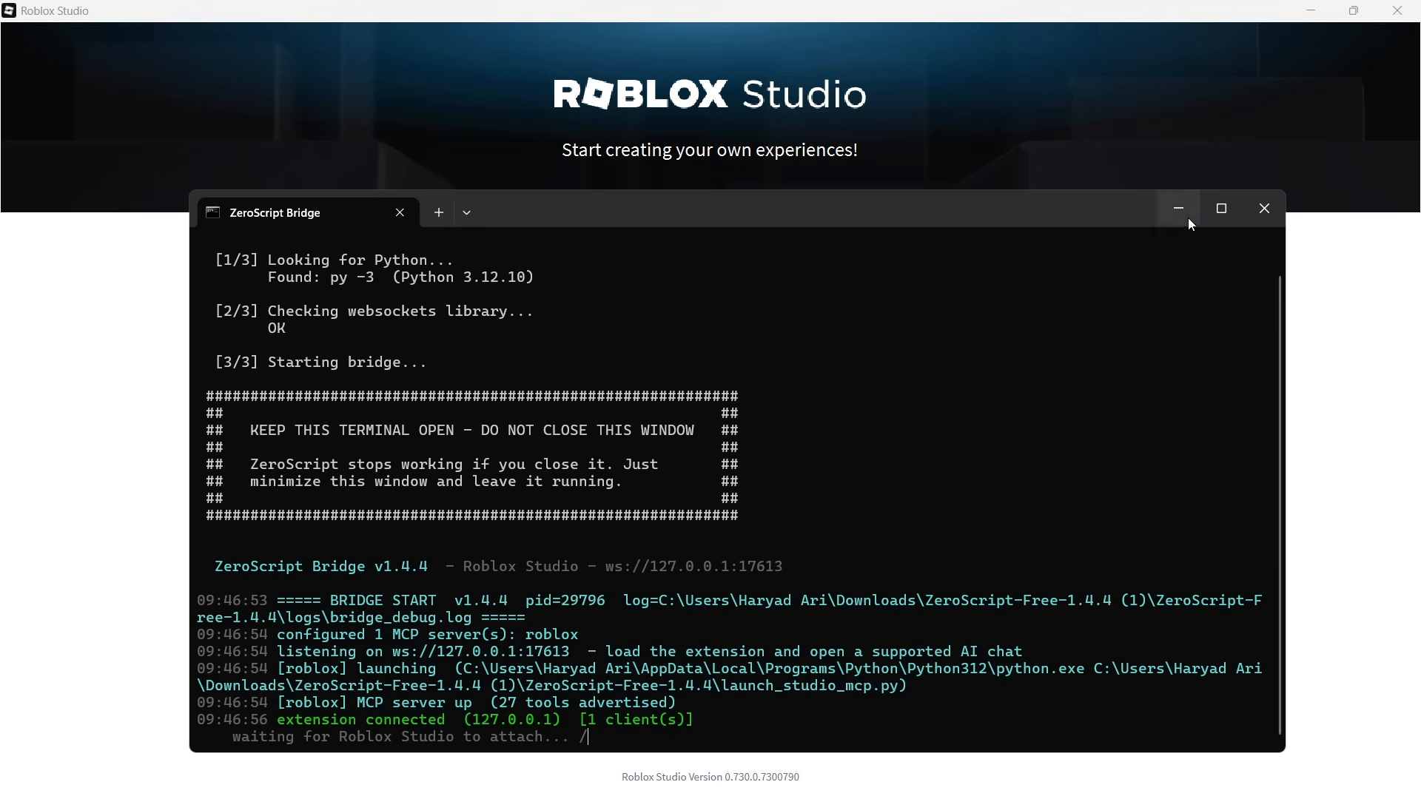
Minimize the bridge terminal, open the Push or Be Pushed experience in Roblox Studio, and close its Lemonade panel
click(1188, 218)
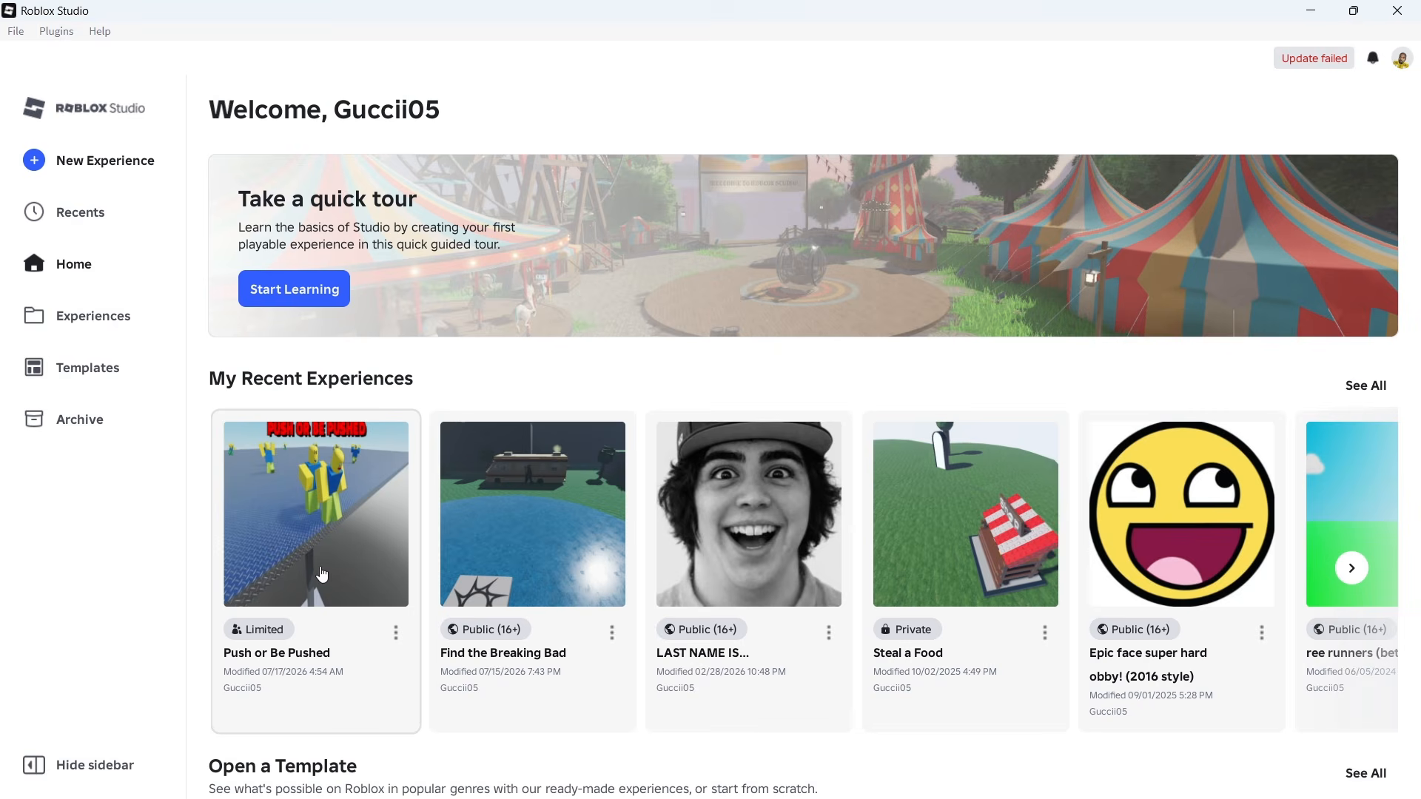
click(321, 574)
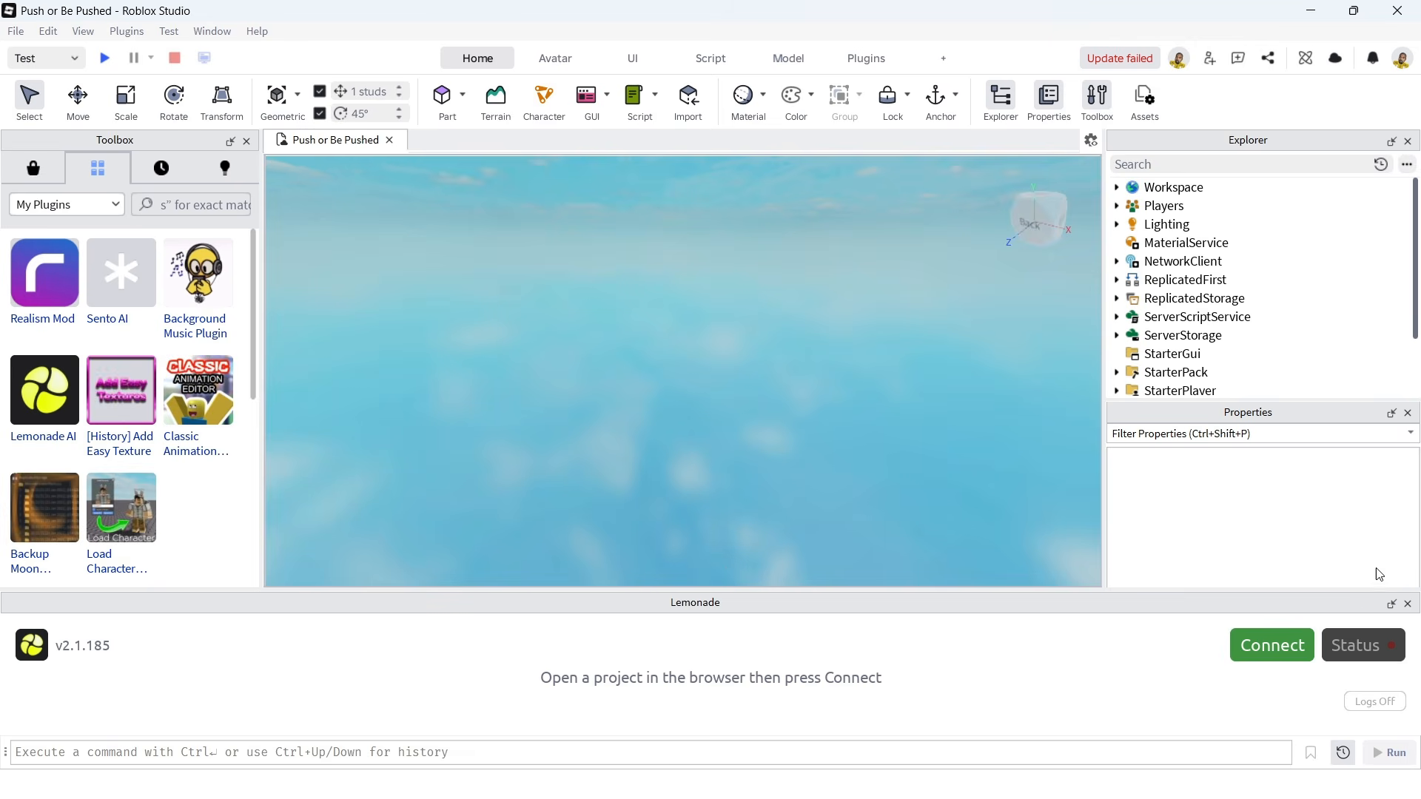
click(1408, 604)
Bring up the ZeroScript Bridge terminal to read its connection log, and minimize it again
key(super)
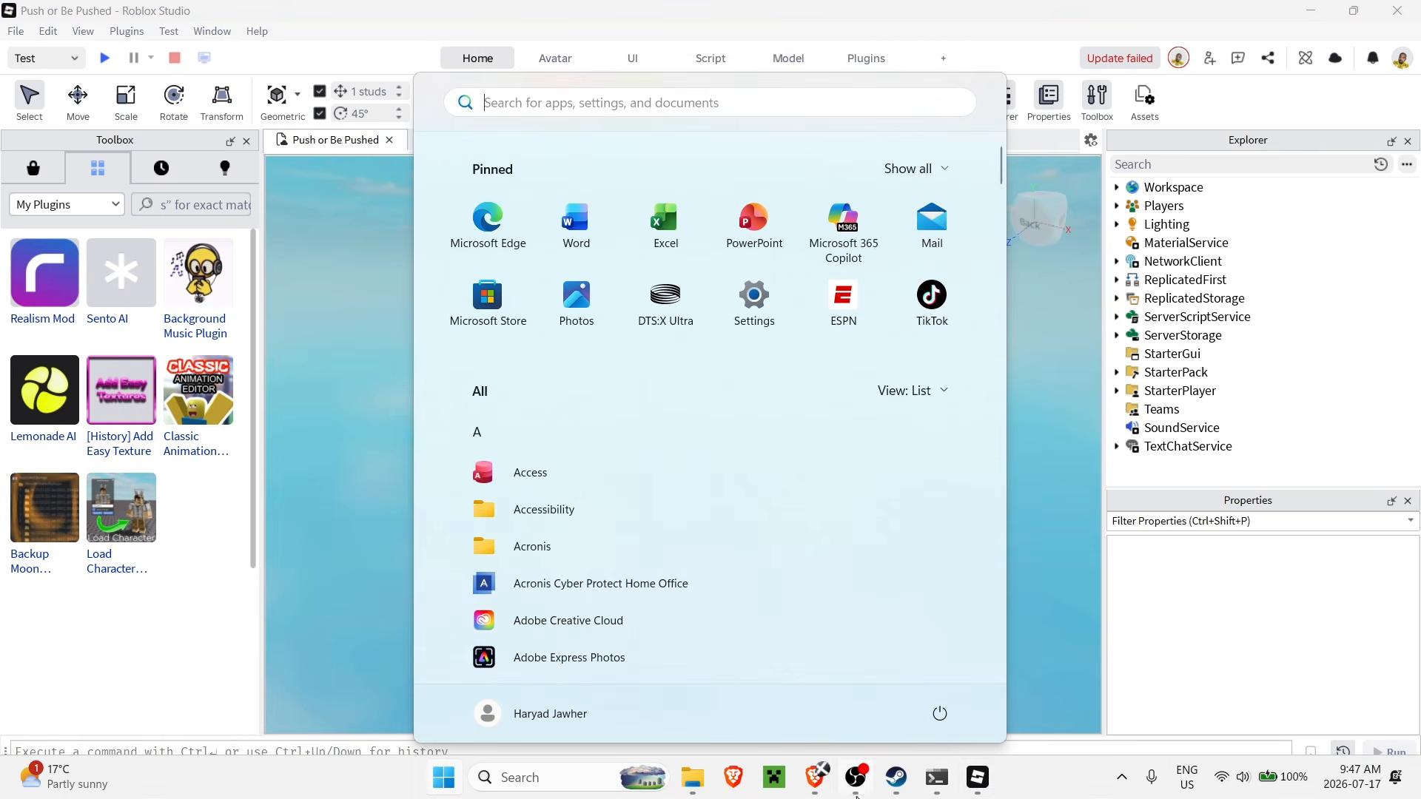
click(947, 789)
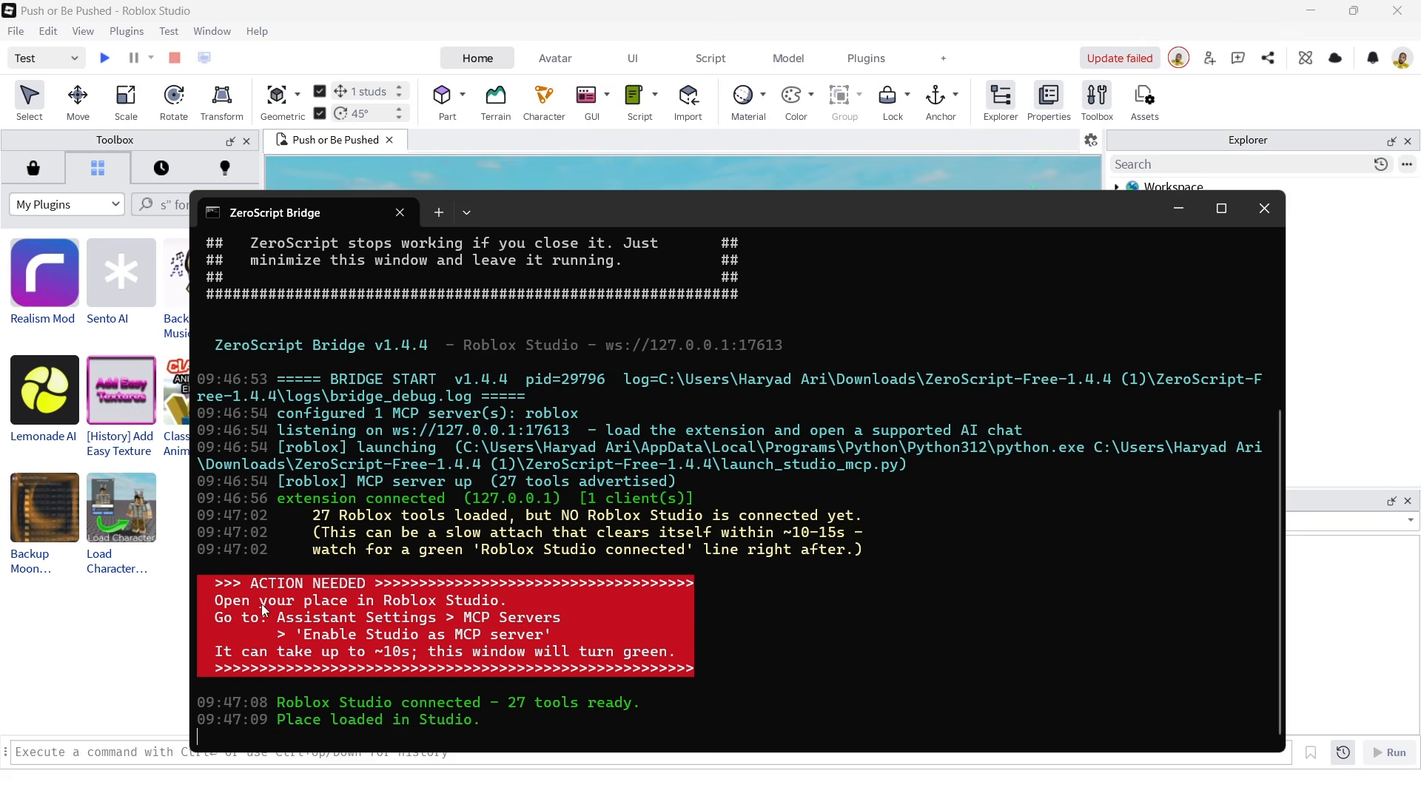
click(1178, 208)
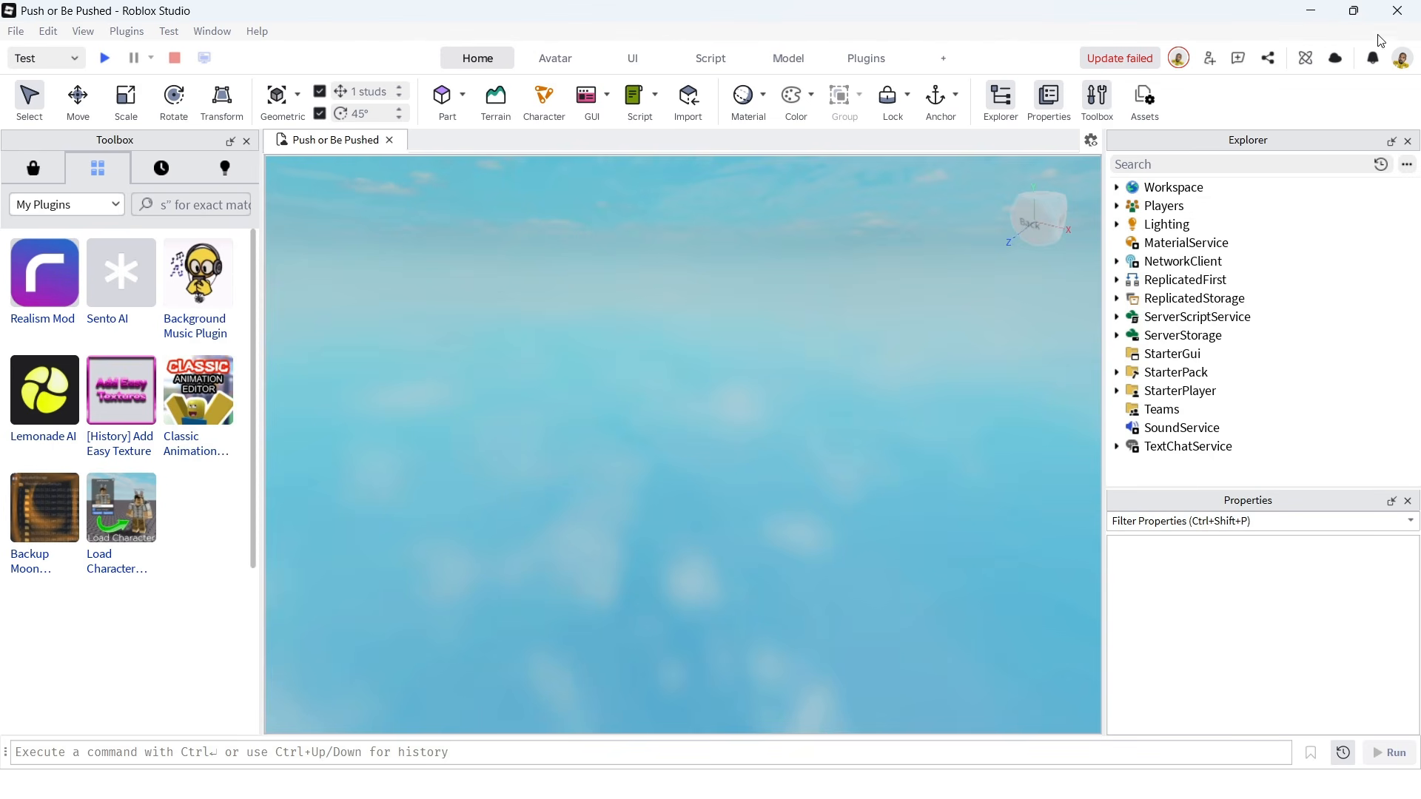
Open Roblox Studio's Assistant and show its MCP Servers settings to check the Enable Studio as MCP server option
click(1305, 58)
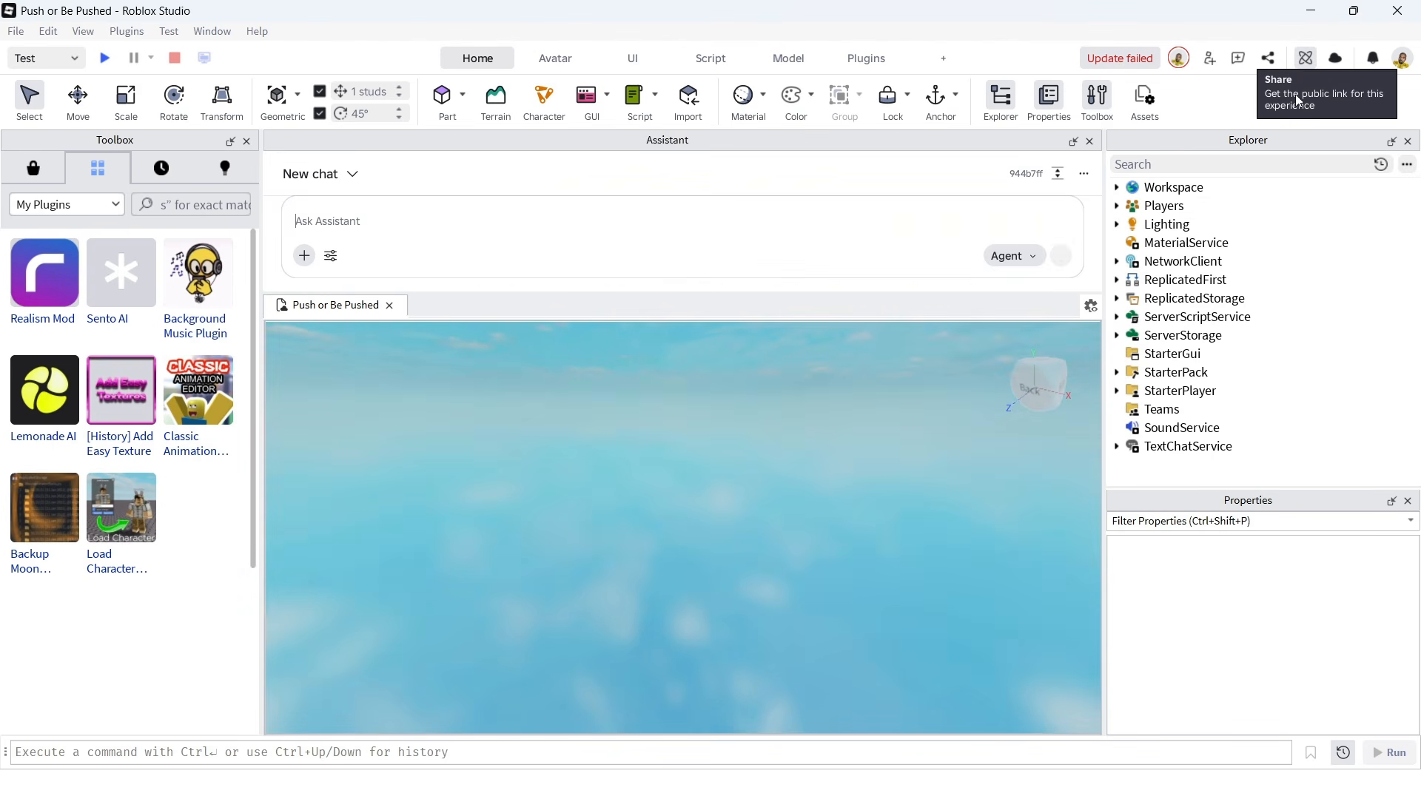
click(1084, 174)
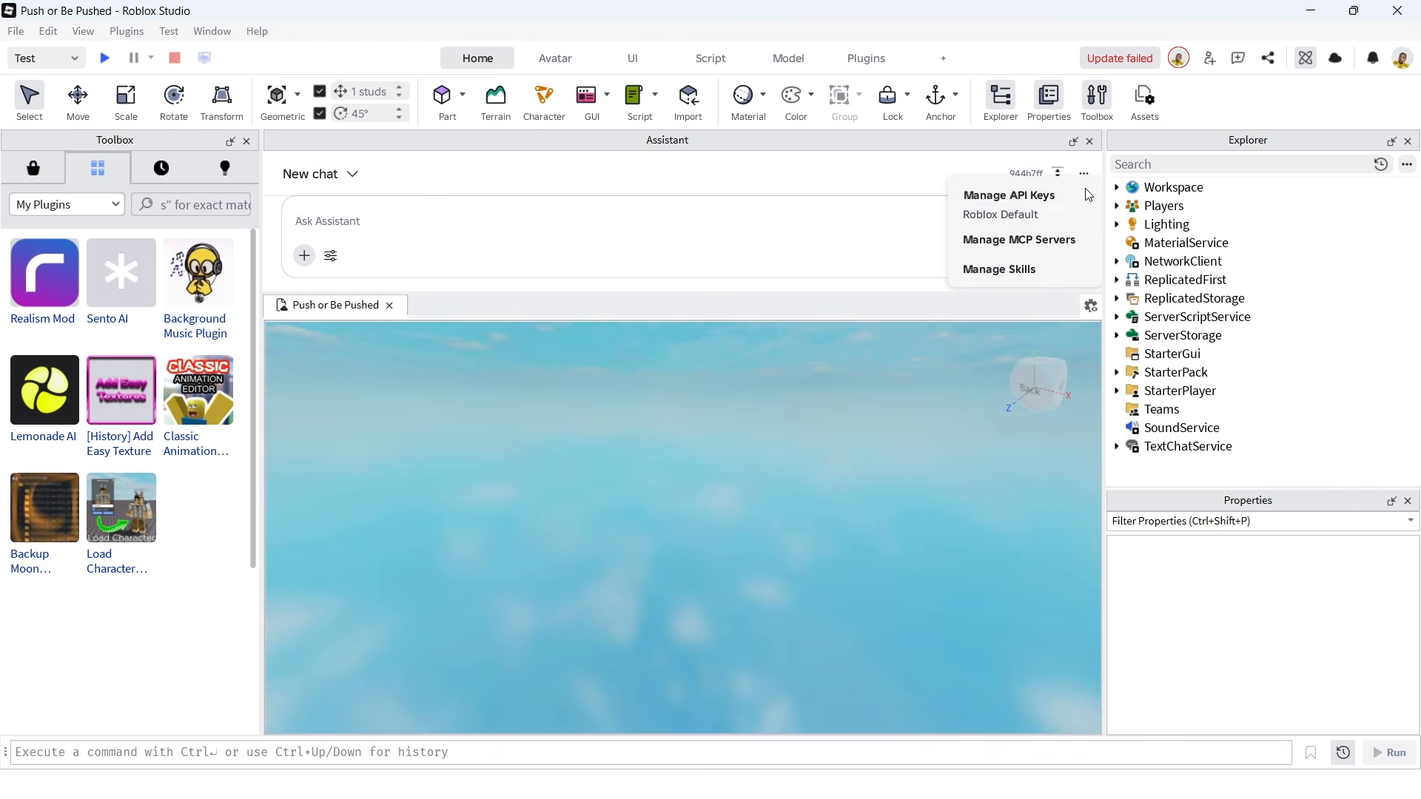
click(1022, 245)
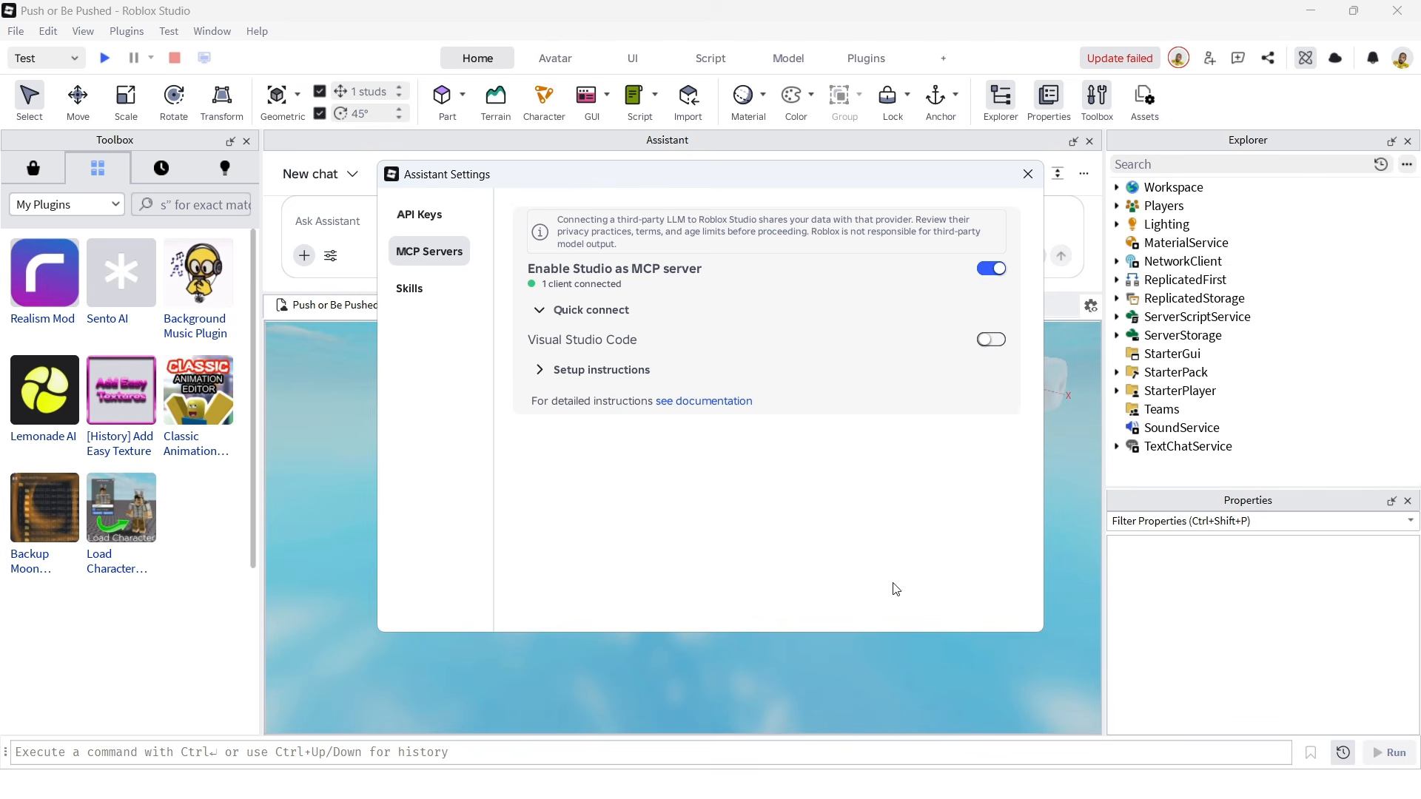
Return to the ZeroScript Bridge terminal to check that Roblox Studio is attached and the place is loaded
key(super)
click(968, 785)
key(super)
click(945, 783)
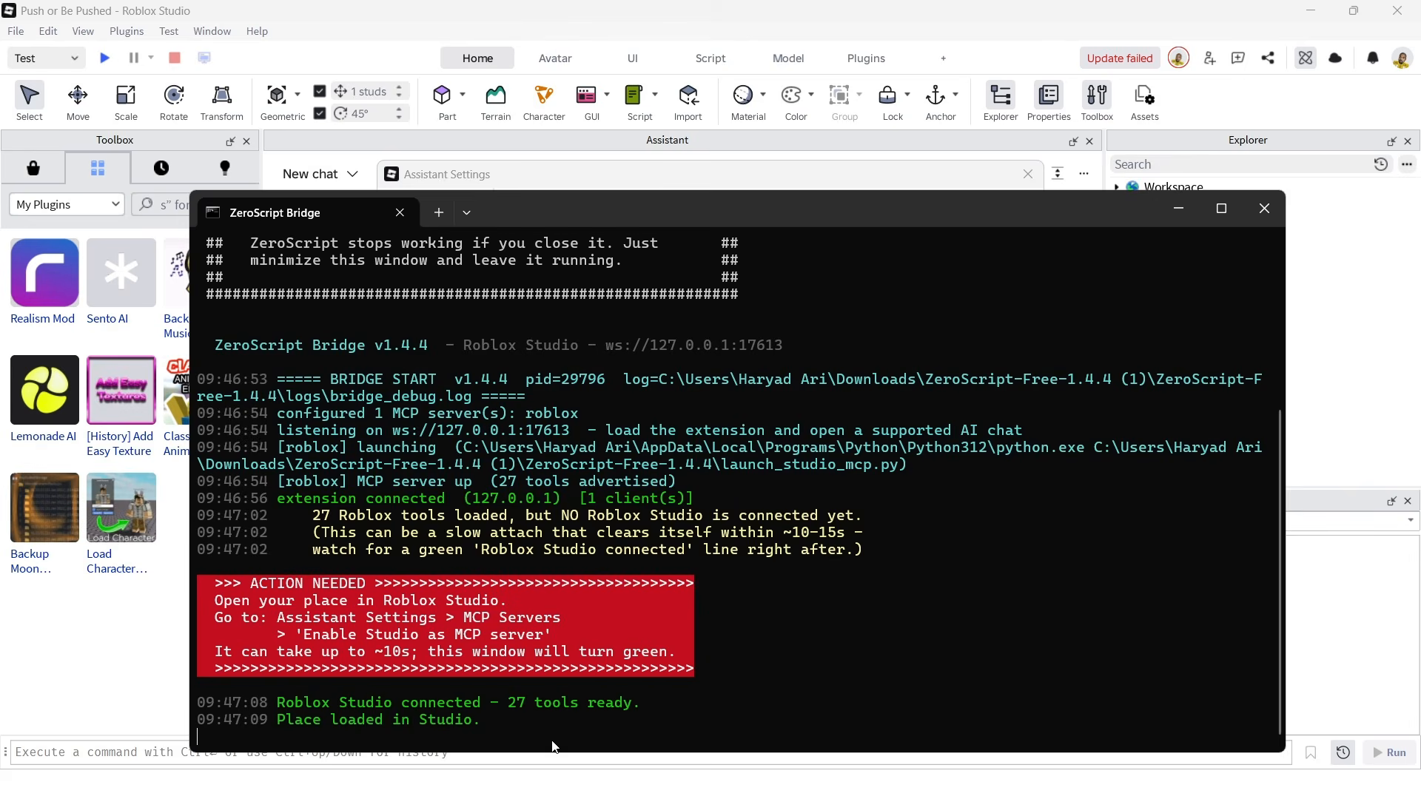
Switch to the DeepSeek chat in Brave and start the ZeroScript Roblox agent
key(super)
click(748, 783)
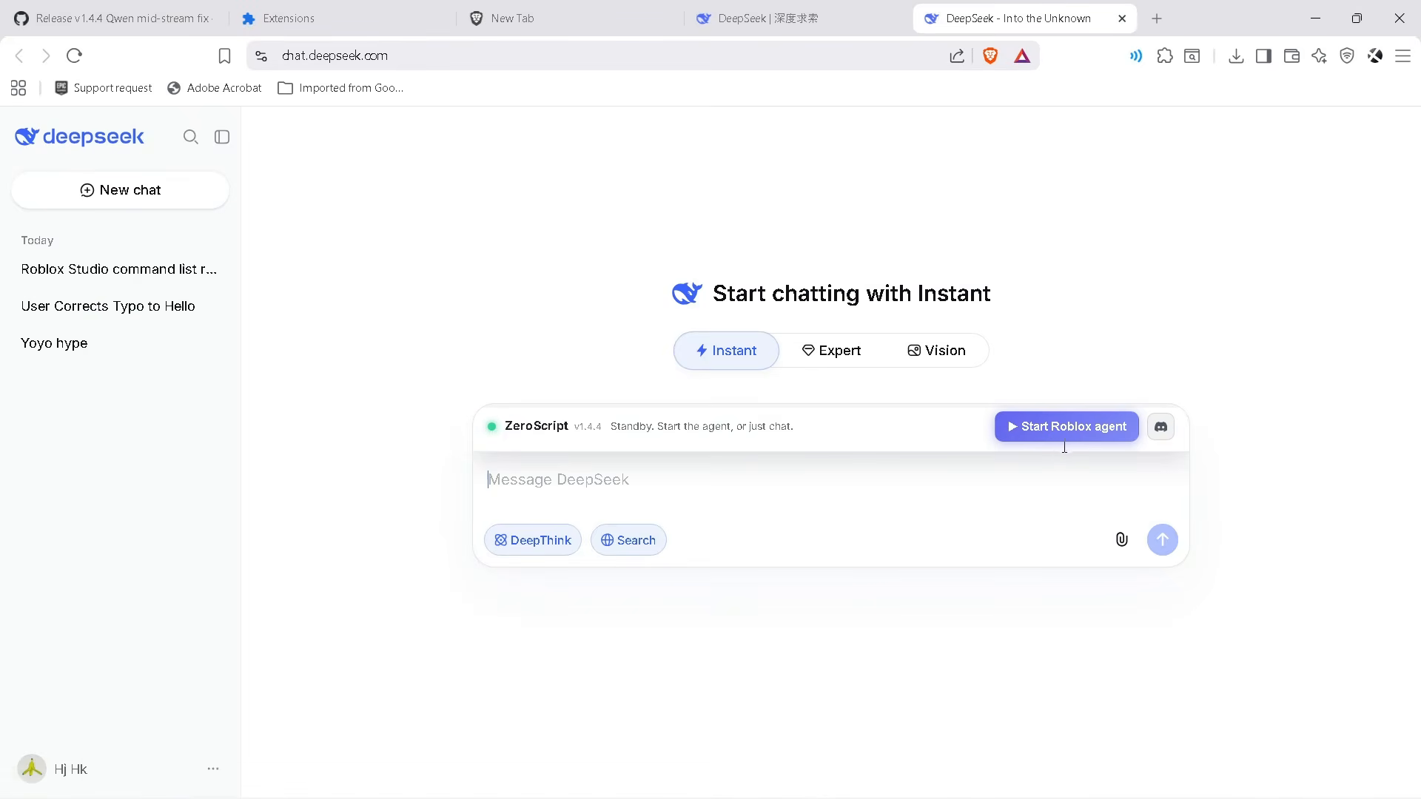
click(1050, 429)
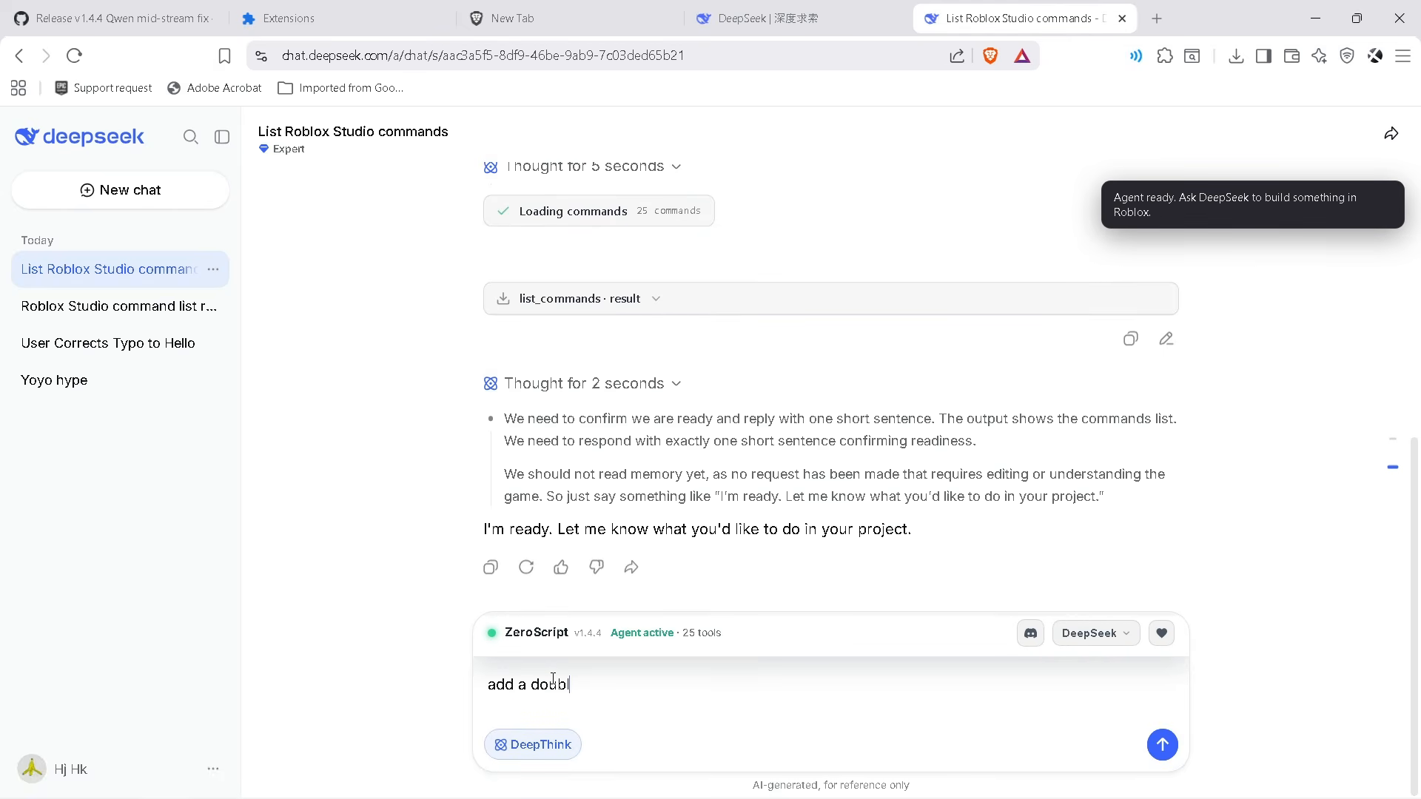
Send the agent the prompt "add a double jump"
text(p)
key(Return)
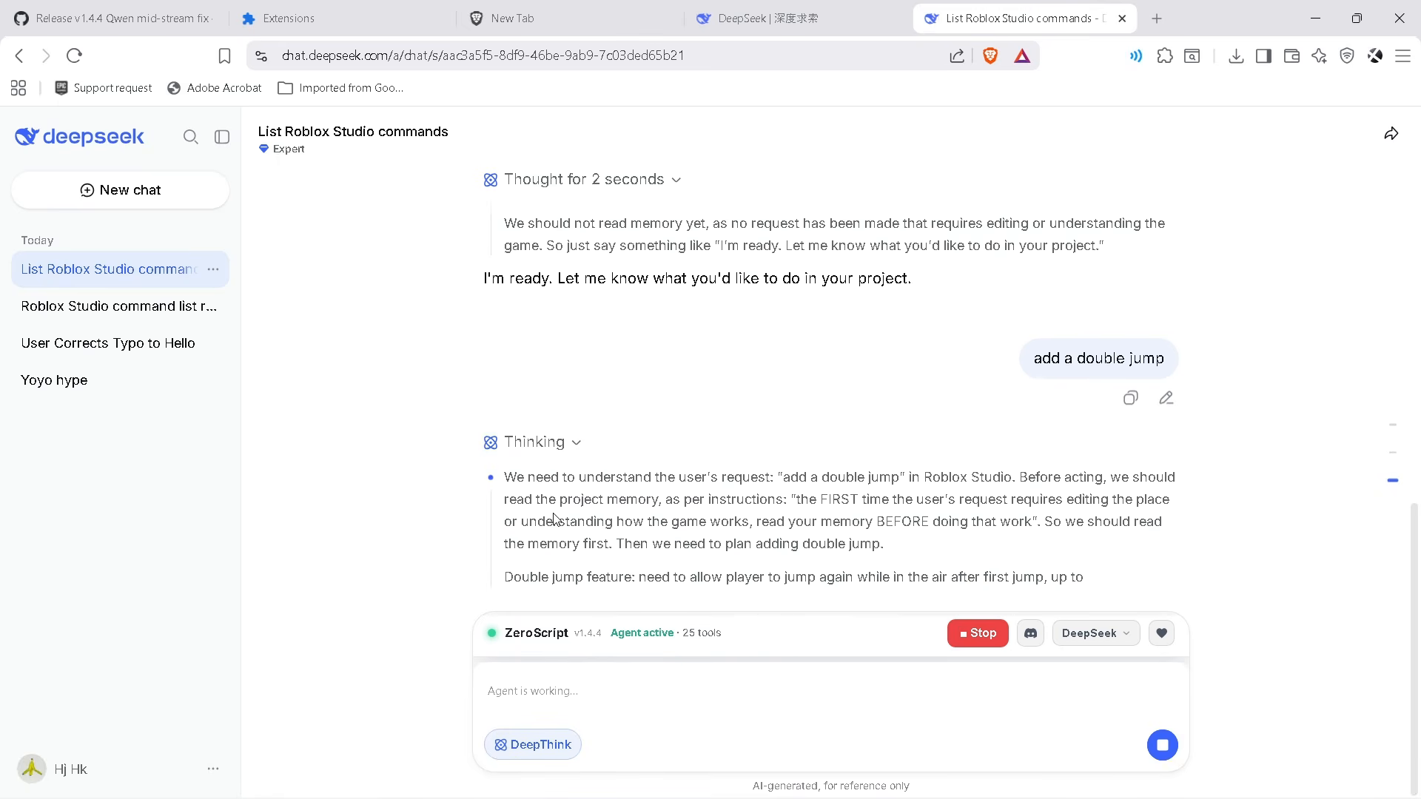
drag(527, 411, 958, 456)
click(851, 512)
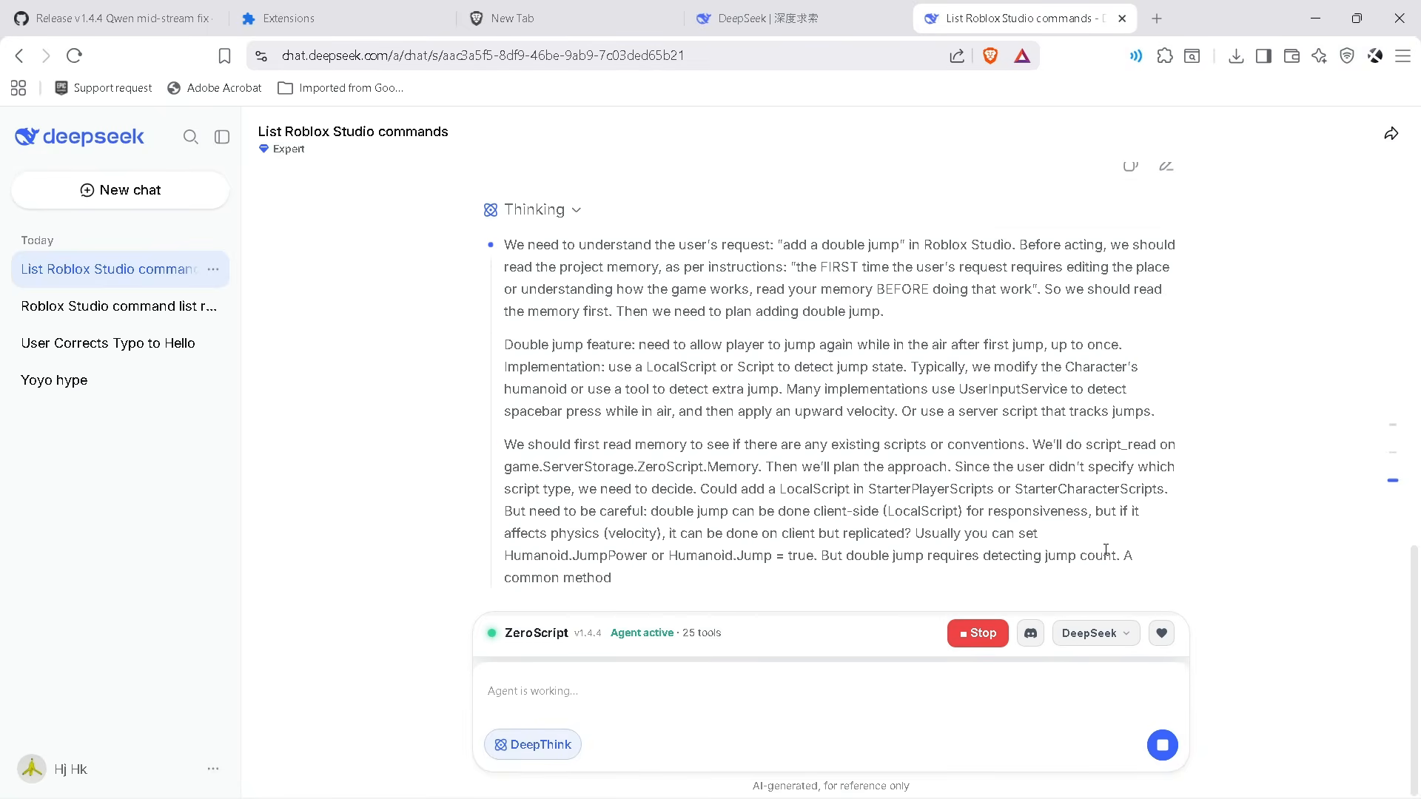